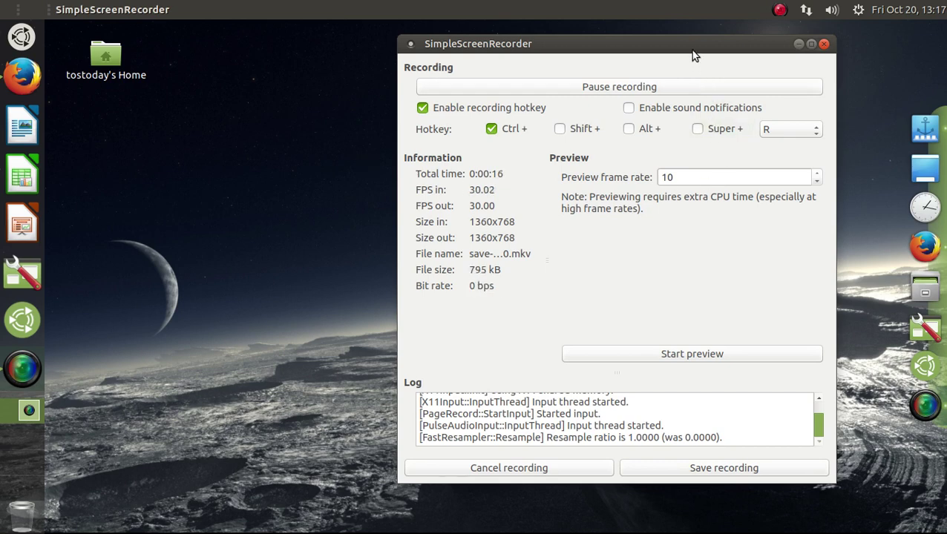
Step: Move the SimpleScreenRecorder window aside and minimize it to reveal the desktop
drag(690, 50, 621, 50)
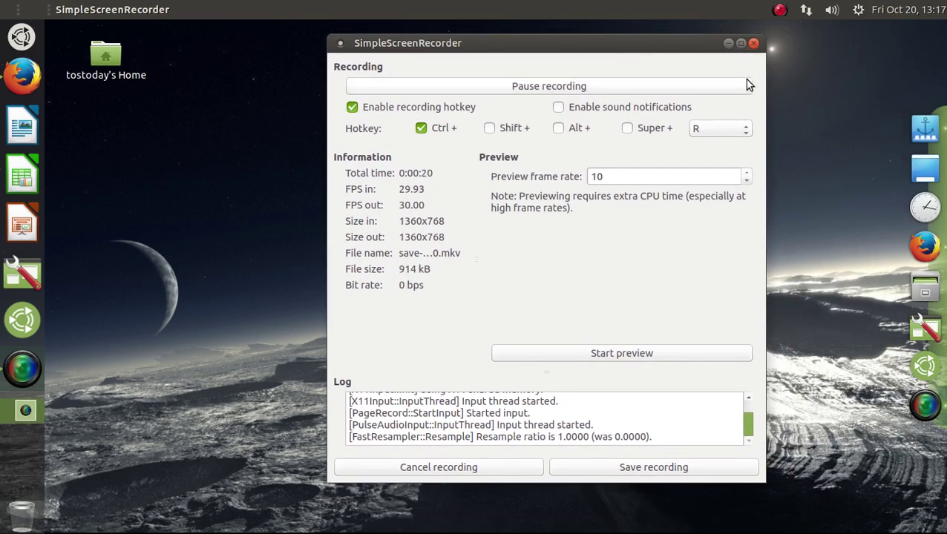
click(728, 42)
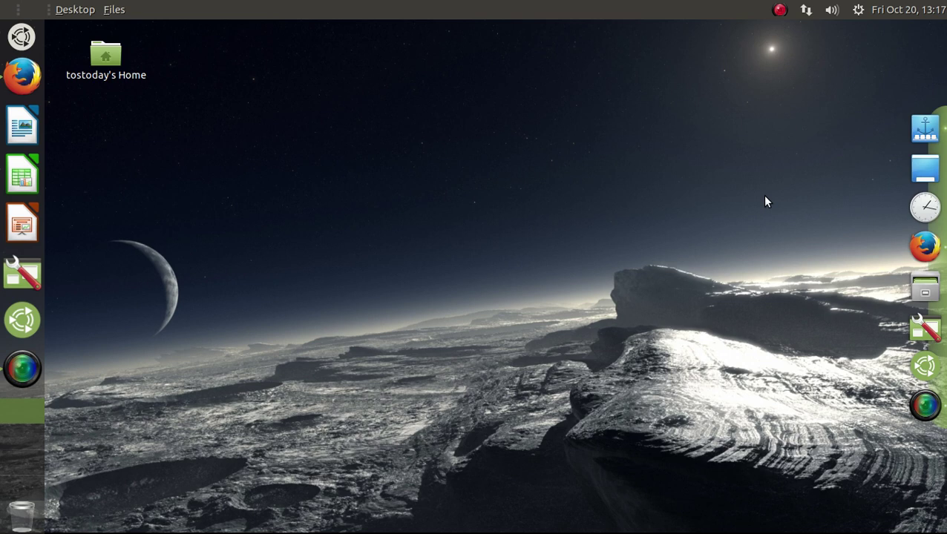
Step: Open Firefox on the Ubuntu MATE 17.10 release blog post and scroll through it
click(920, 250)
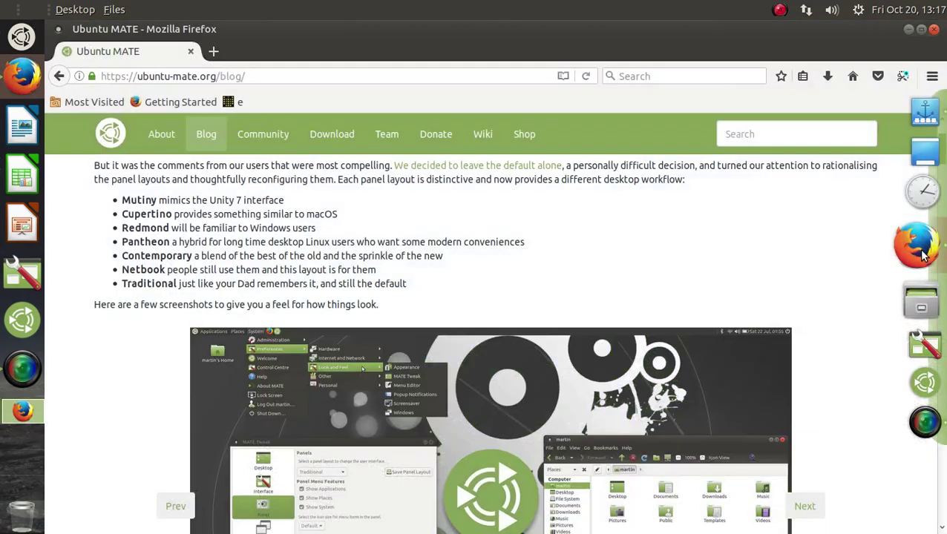
scroll(673, 260, up, 15)
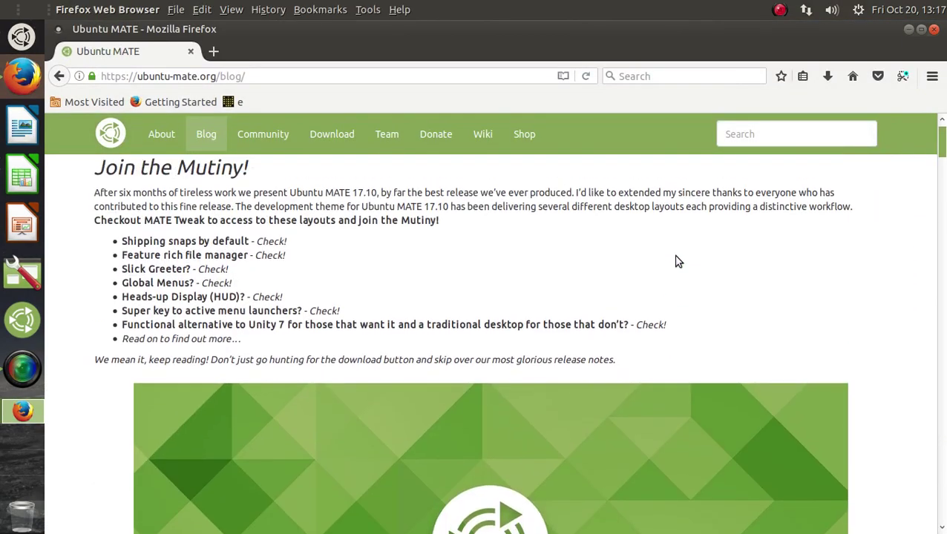
scroll(675, 261, up, 2)
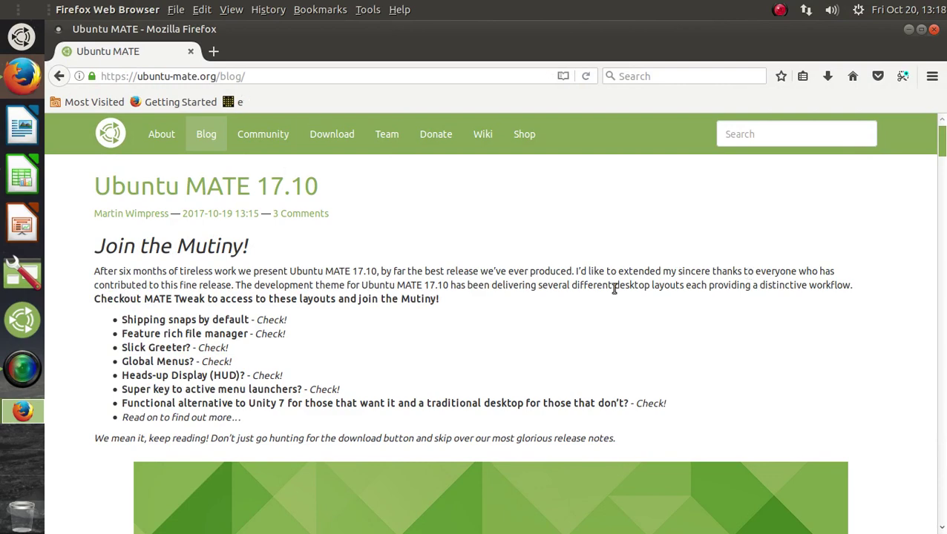
scroll(551, 307, down, 2)
scroll(550, 307, down, 10)
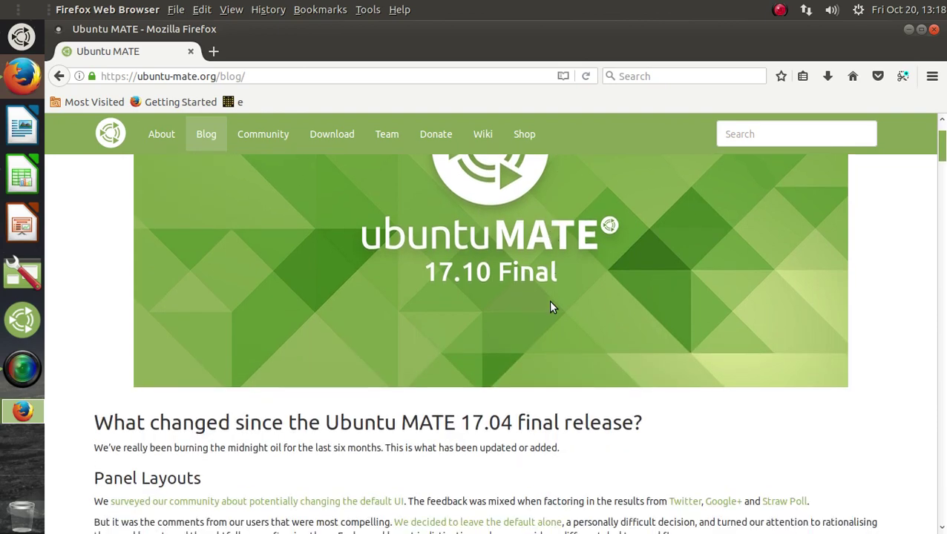
scroll(551, 307, down, 11)
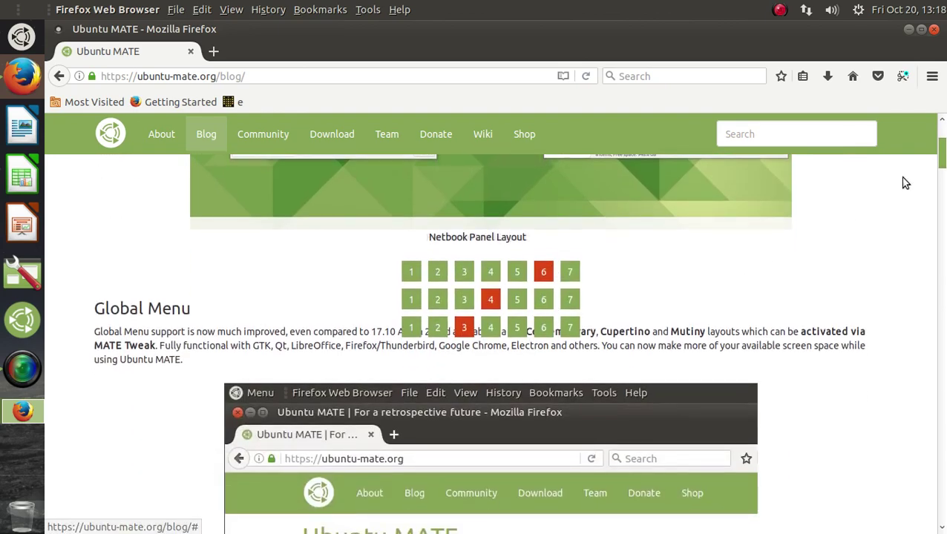
Step: Minimize Firefox and add the System Monitor applet to the top panel, found by searching 'mon'
click(908, 30)
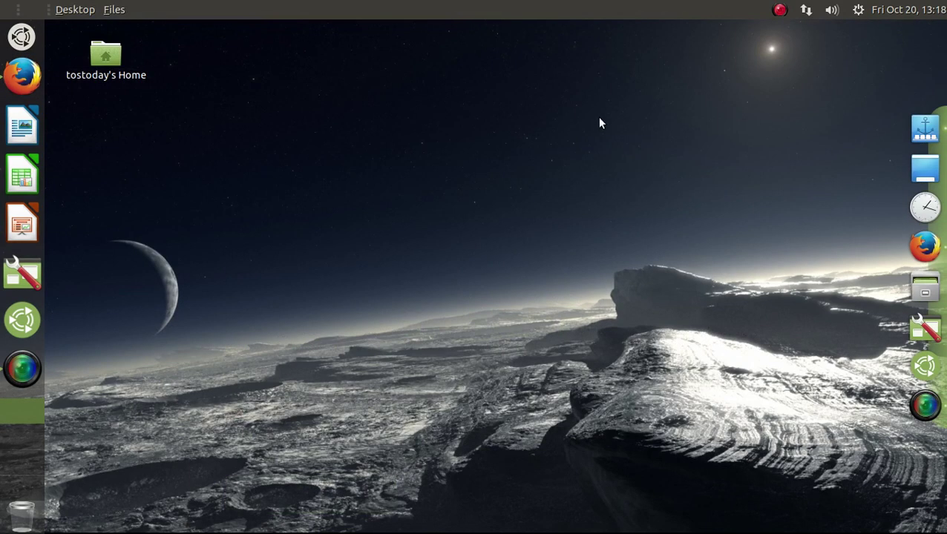
right_click(684, 12)
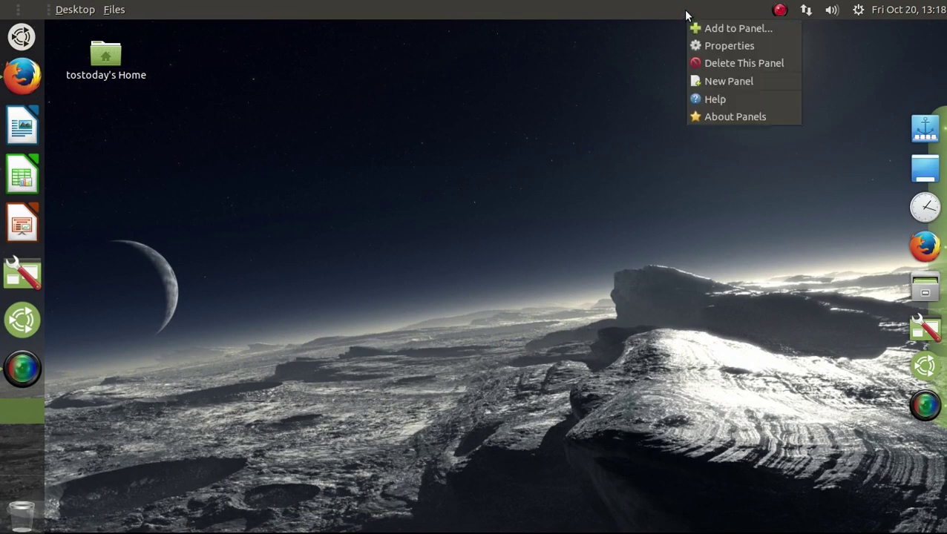
click(703, 30)
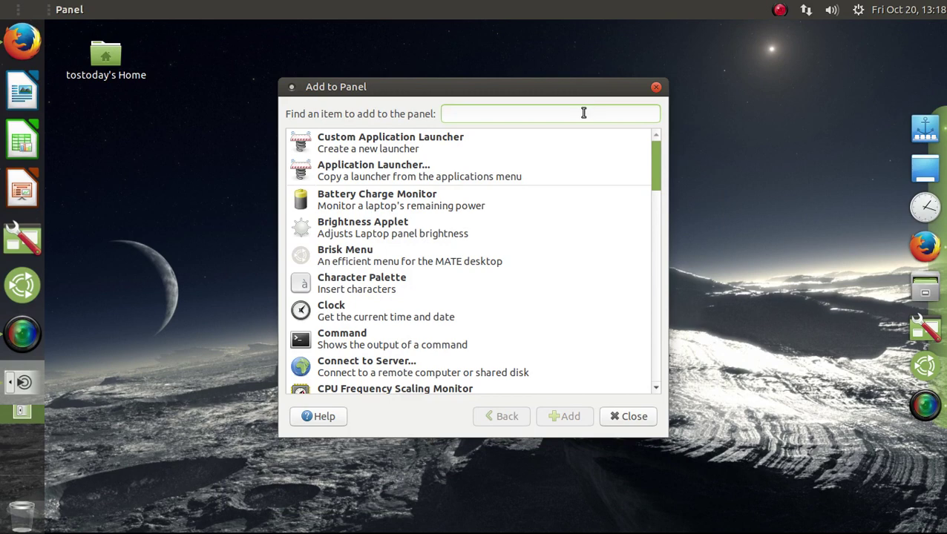
text(mon)
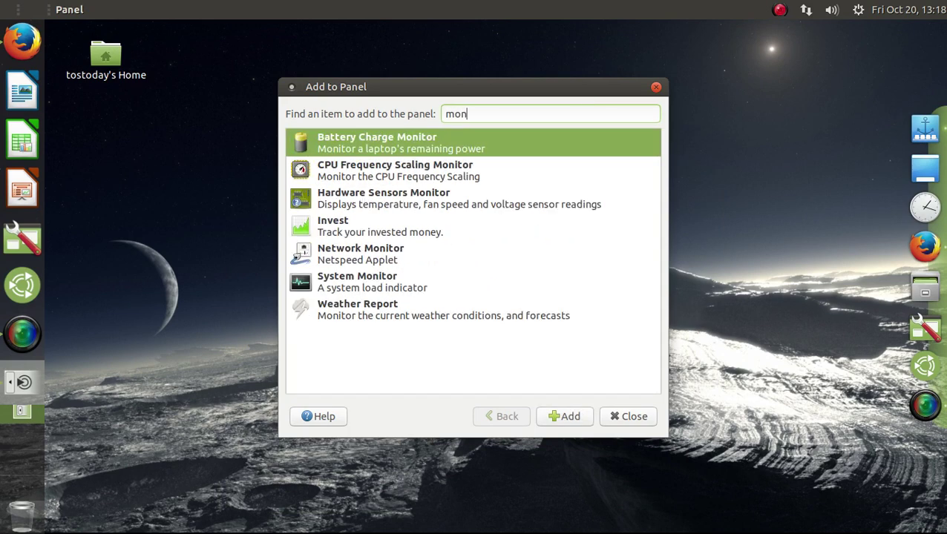
click(445, 280)
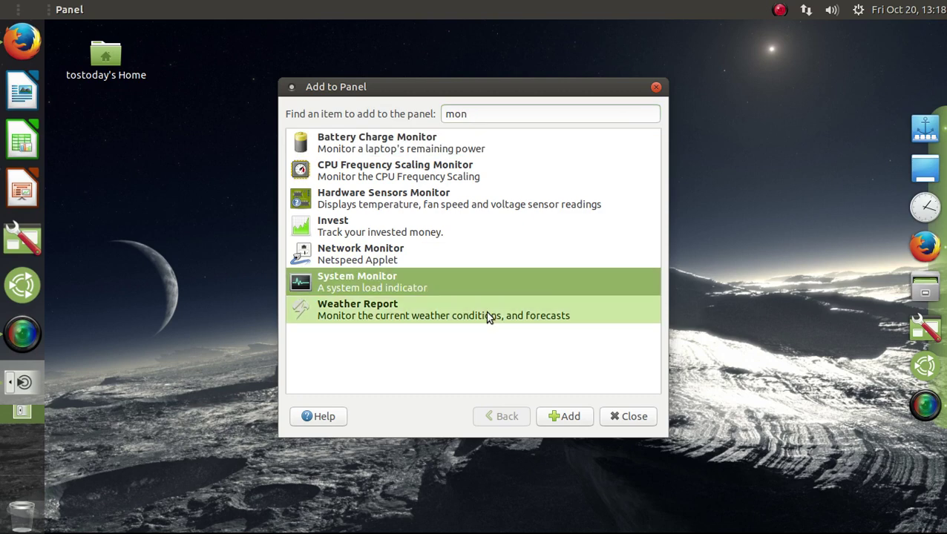
click(570, 418)
click(628, 416)
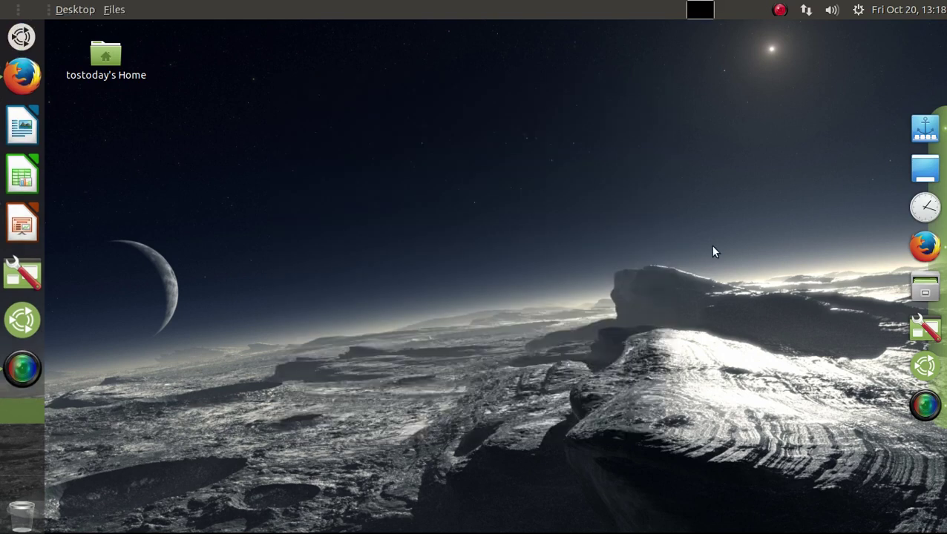
click(700, 11)
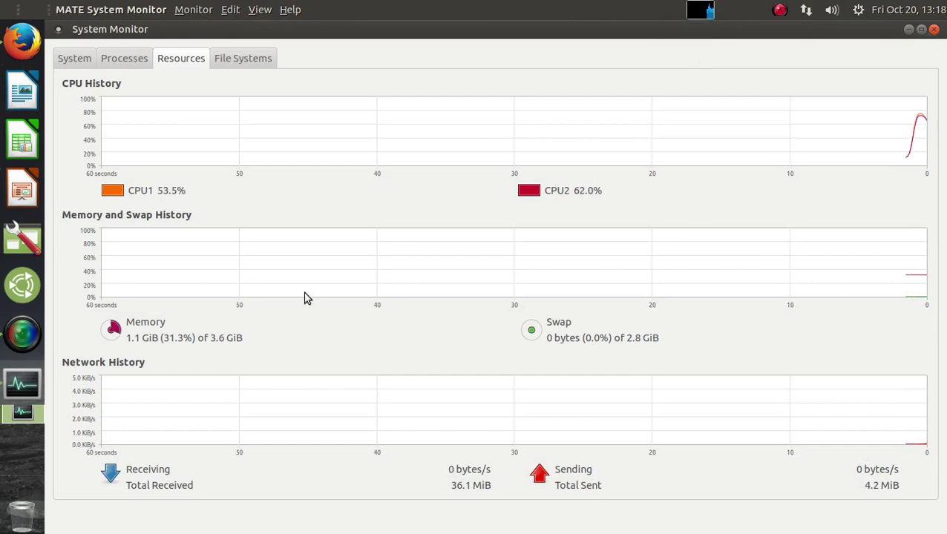
click(932, 30)
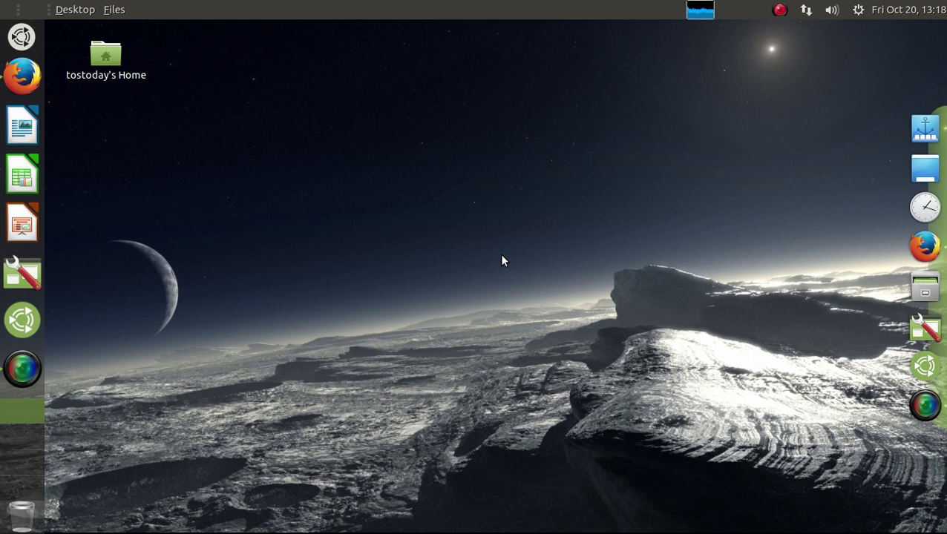
Step: Launch MATE Tweak from the applications menu by searching 'twe'
click(22, 36)
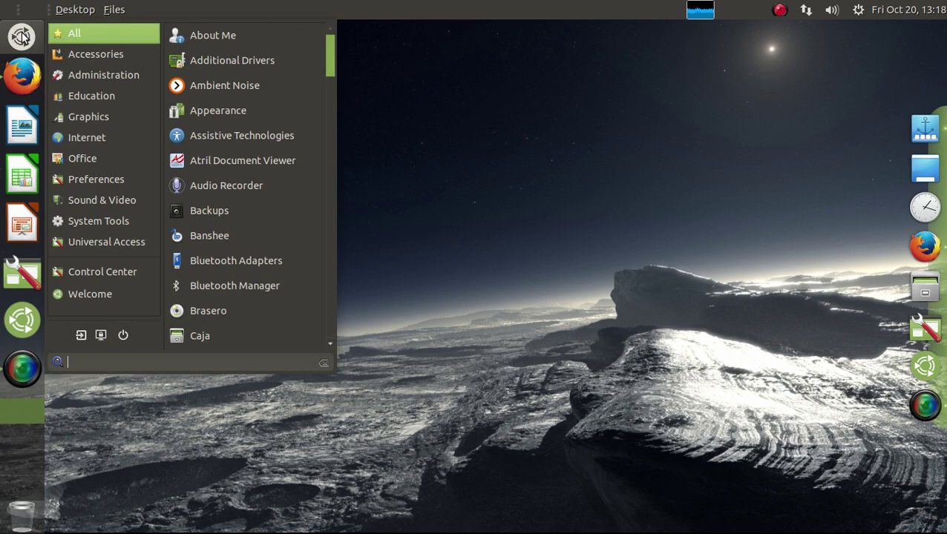
click(88, 117)
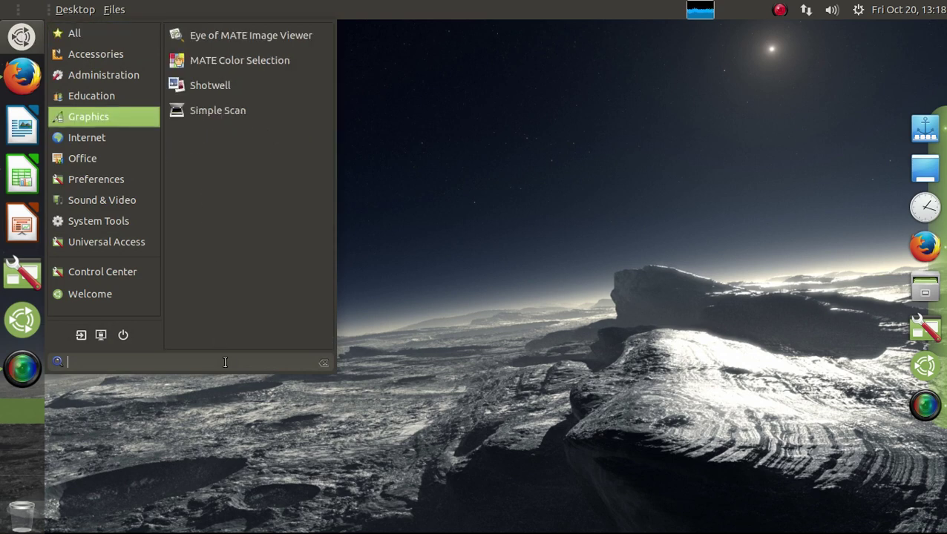
text(twe)
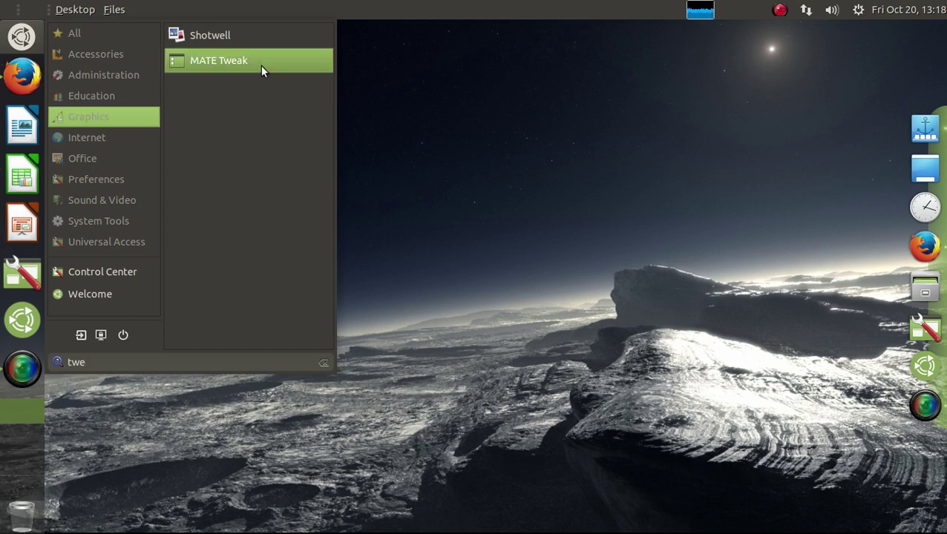
click(259, 65)
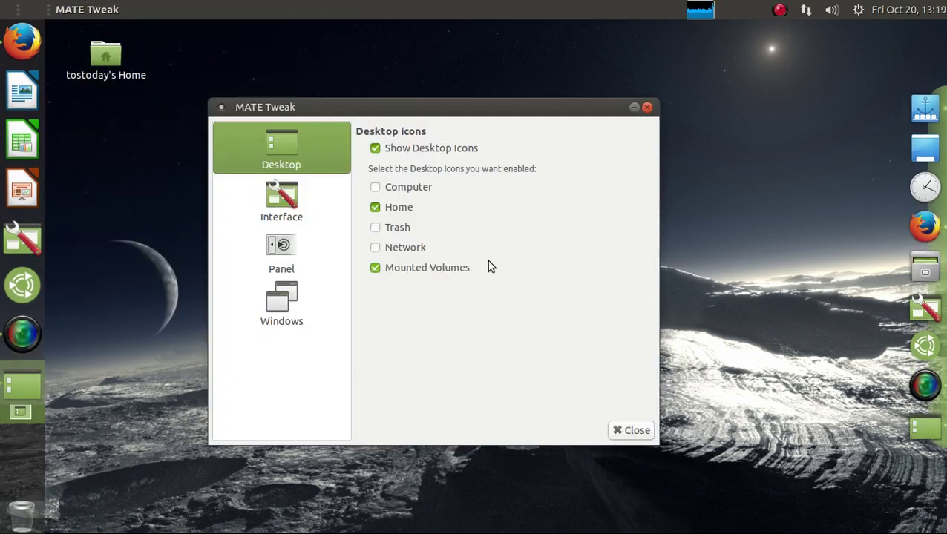
Step: Switch the panel layout to Pantheon, confirm the replacement, and close MATE Tweak
click(304, 252)
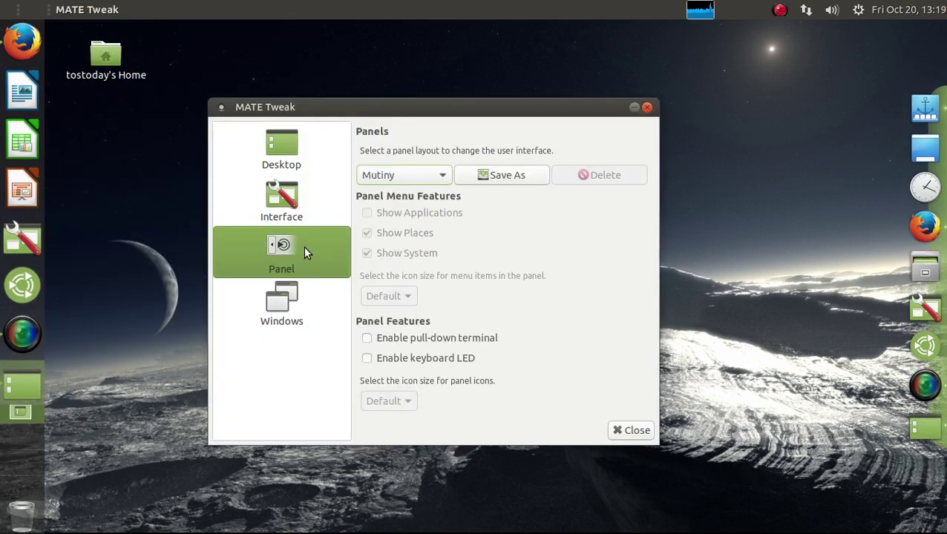
click(426, 179)
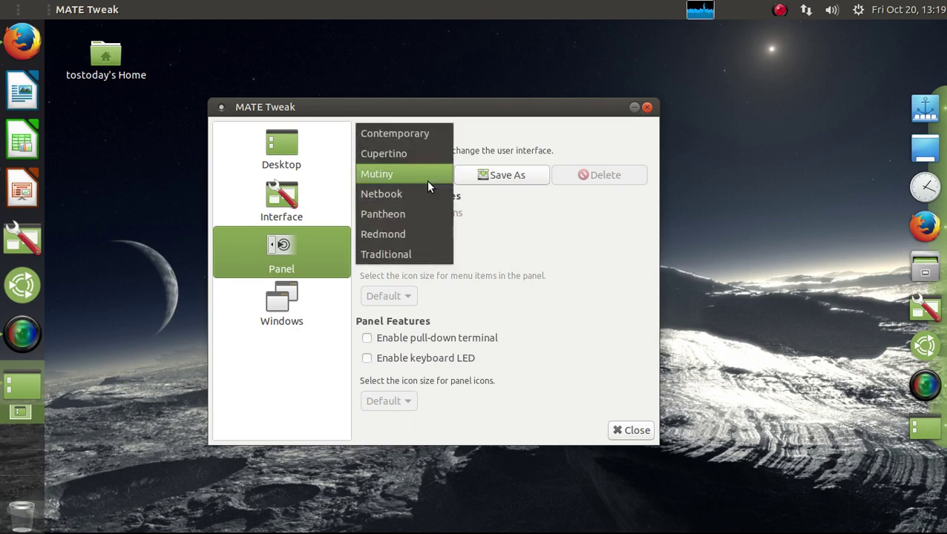
click(404, 214)
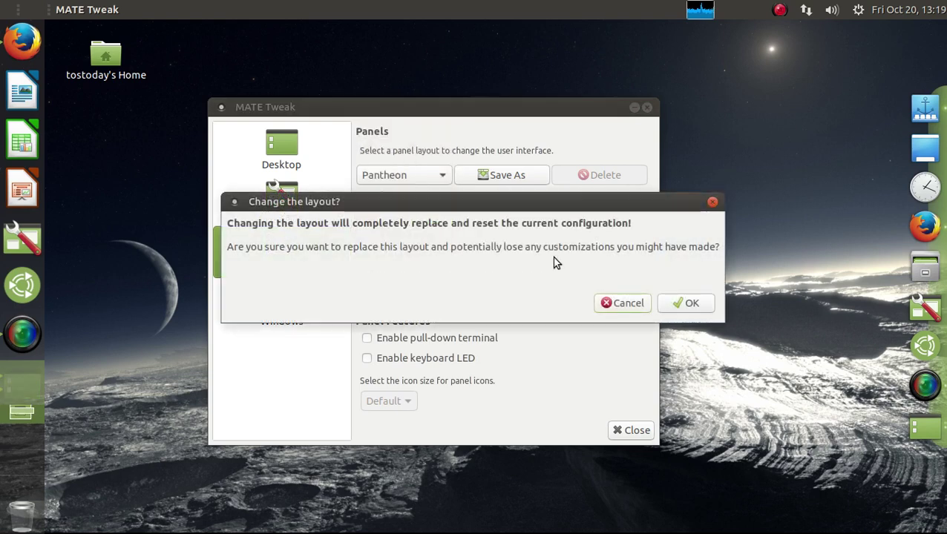
click(689, 310)
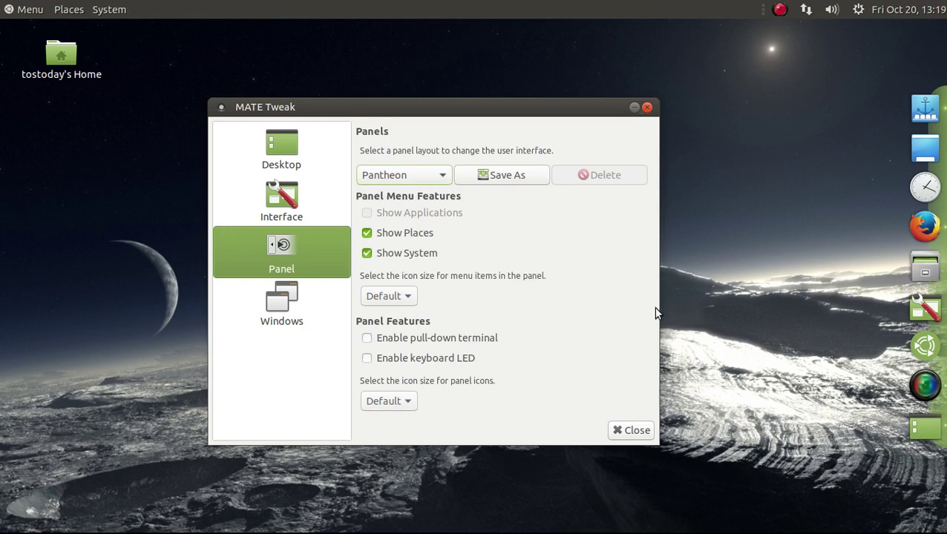
click(648, 428)
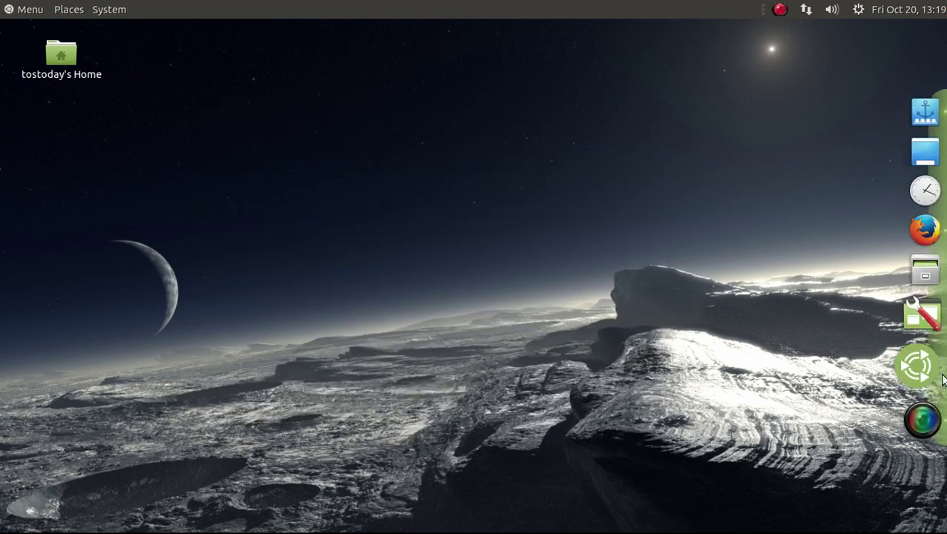
Step: Set the Plank dock Position to Bottom in its preferences and close them
click(920, 129)
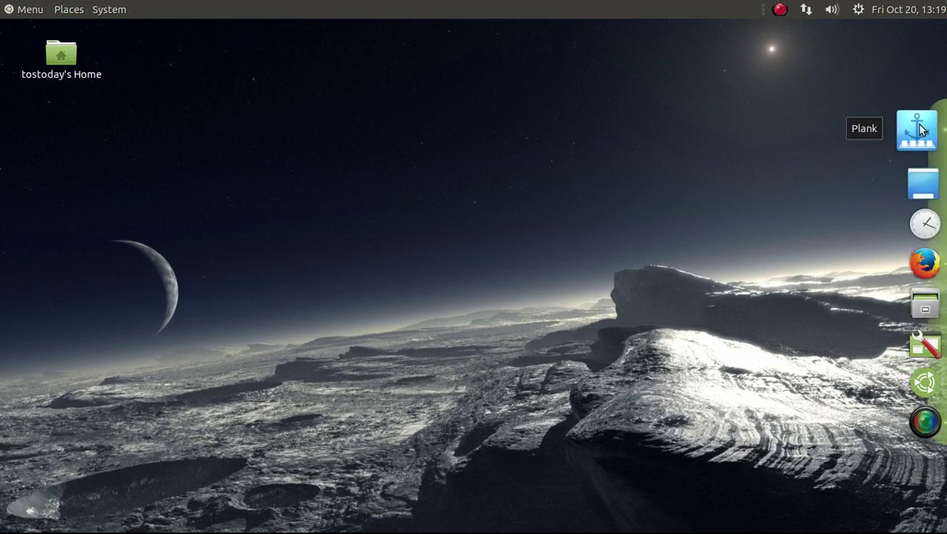
right_click(920, 129)
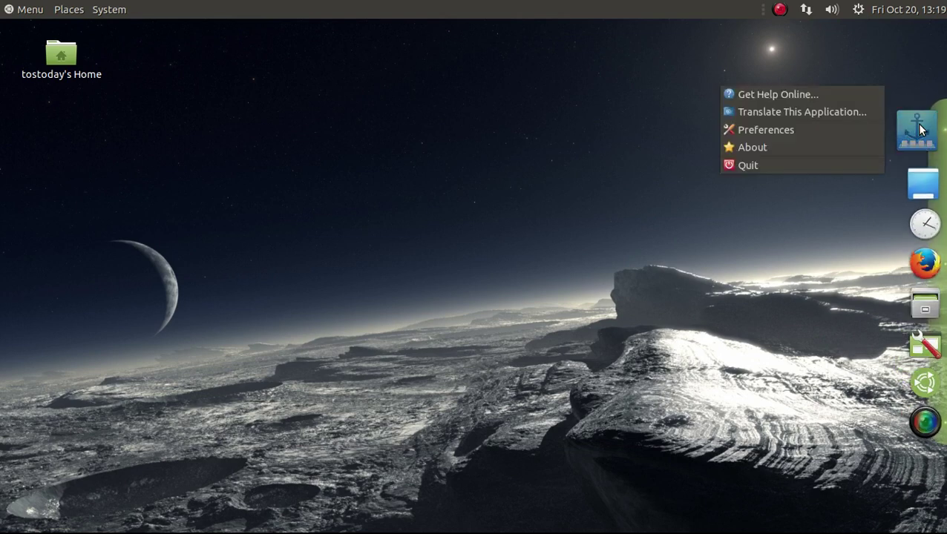
click(851, 132)
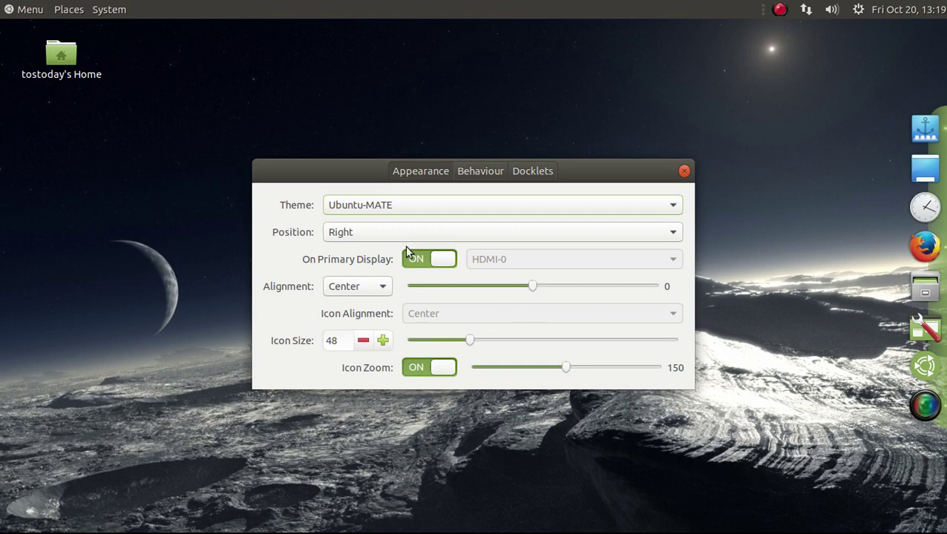
click(395, 225)
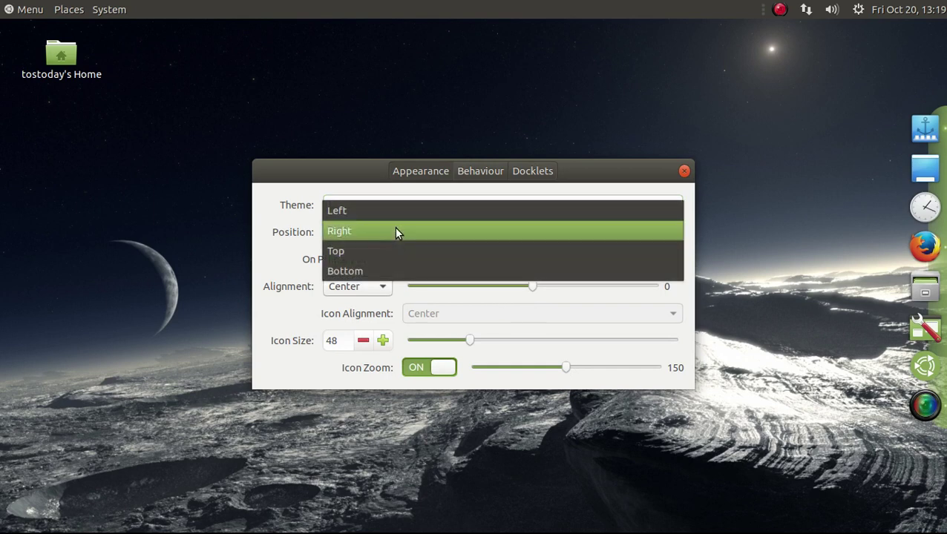
click(386, 269)
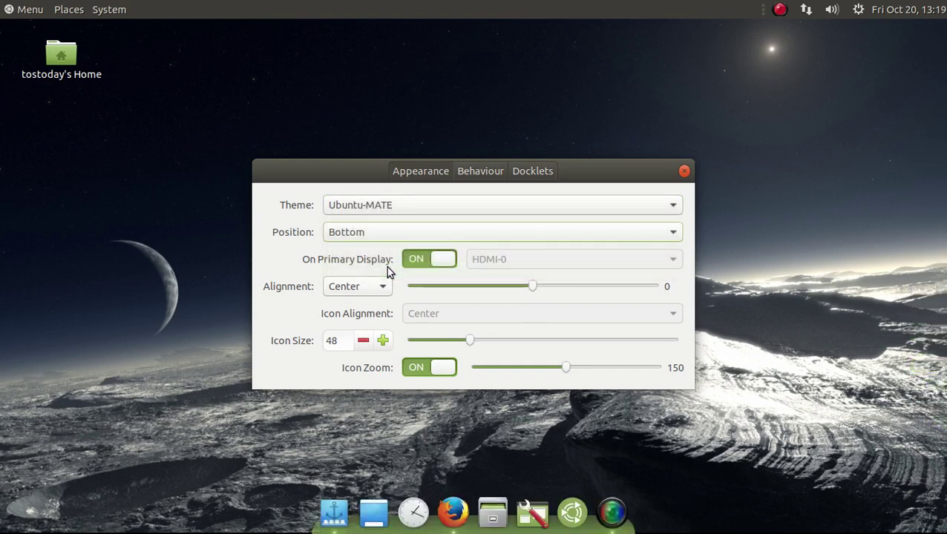
click(683, 170)
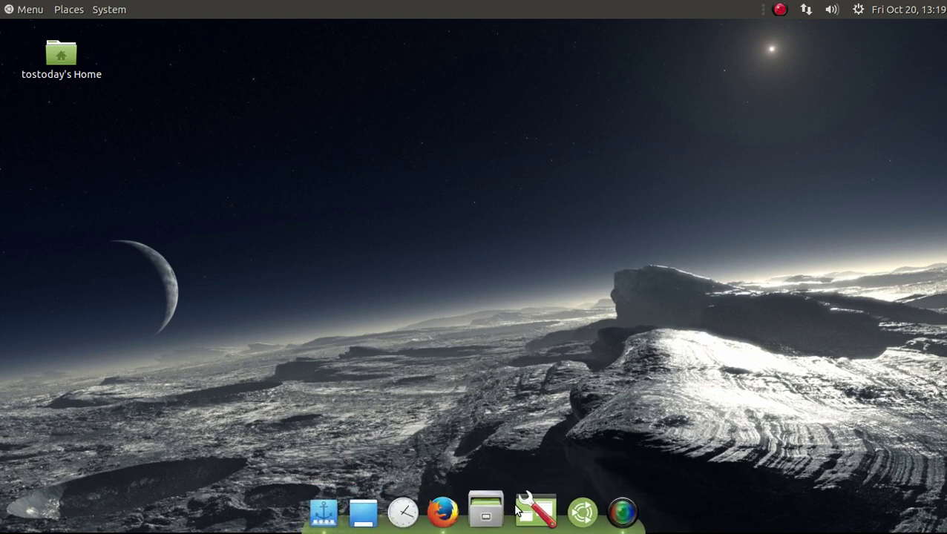
Step: Open the home folder in Caja, switch it to List View then Icon View, and close it
click(492, 512)
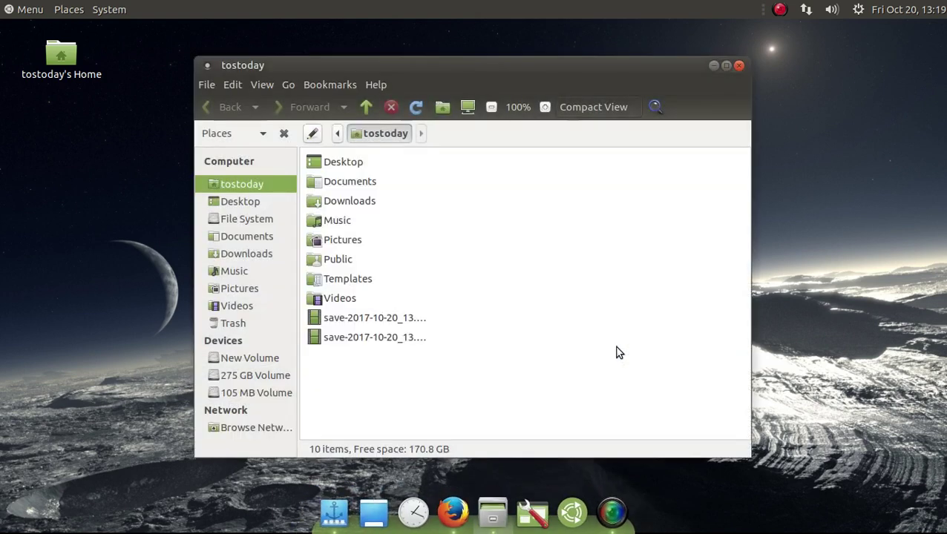
click(587, 108)
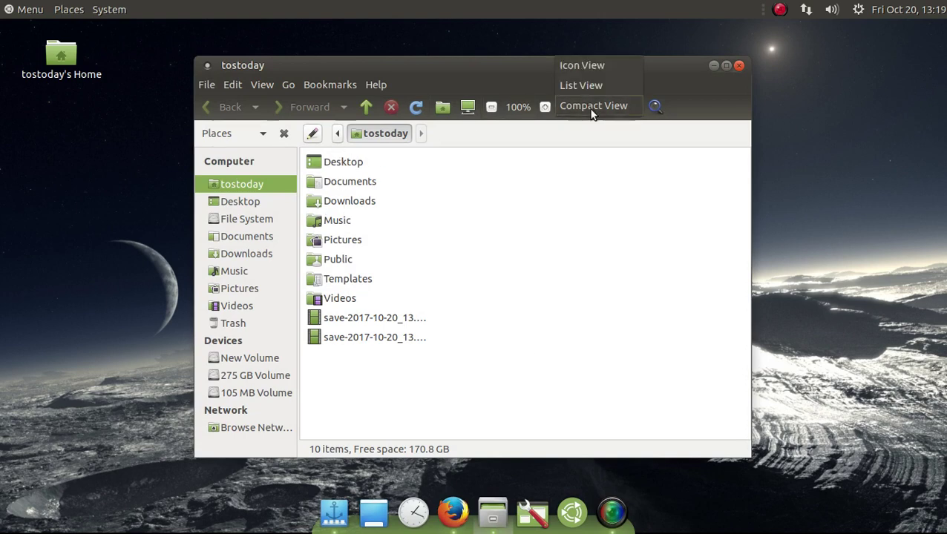
click(584, 90)
click(589, 103)
click(587, 87)
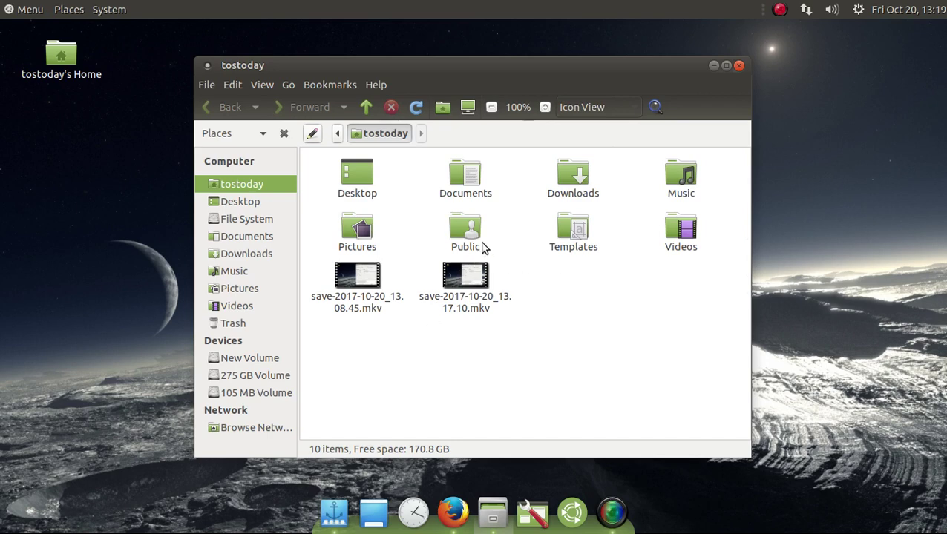
click(739, 66)
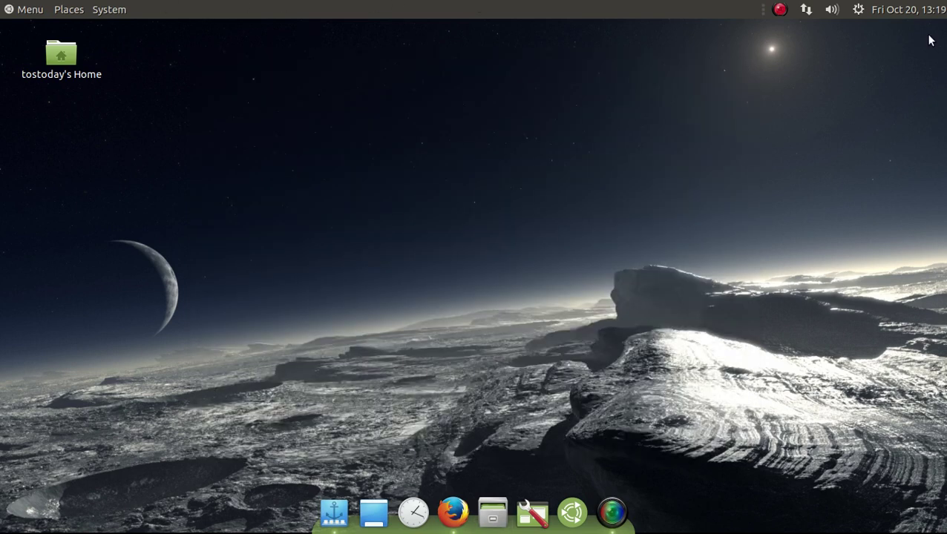
Step: Glance at the calendar, then open the Desktop User Guide from the system menu
click(915, 12)
click(913, 11)
click(857, 10)
click(860, 36)
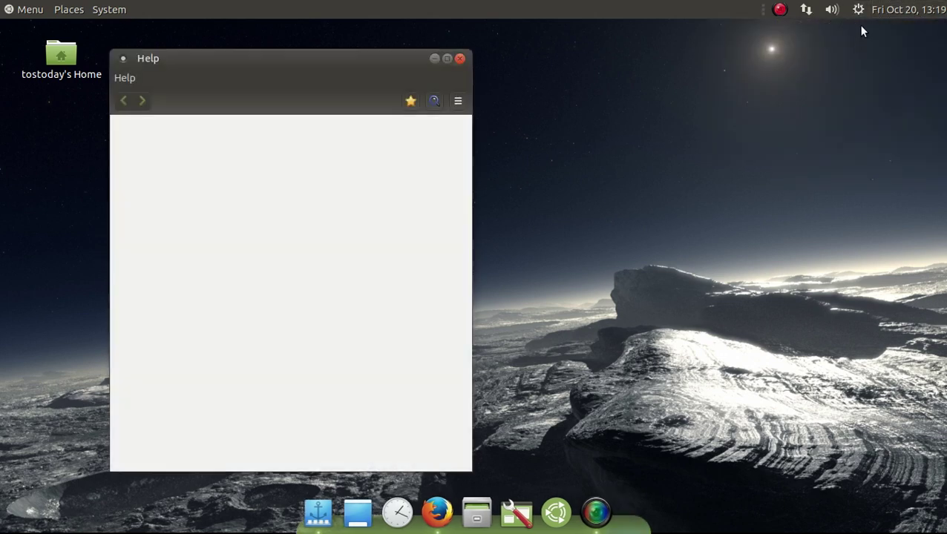
Step: View About This Computer system details, then close that System Monitor window
click(859, 10)
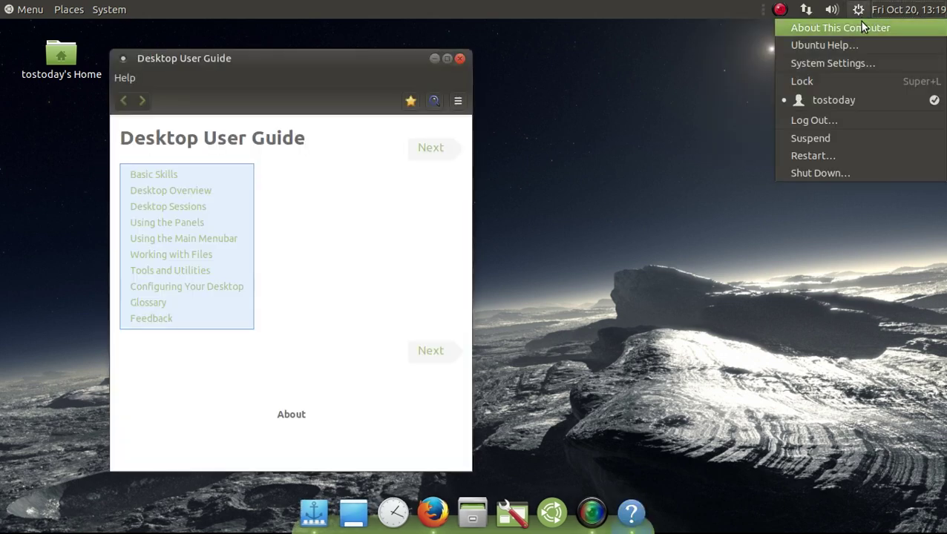
click(857, 27)
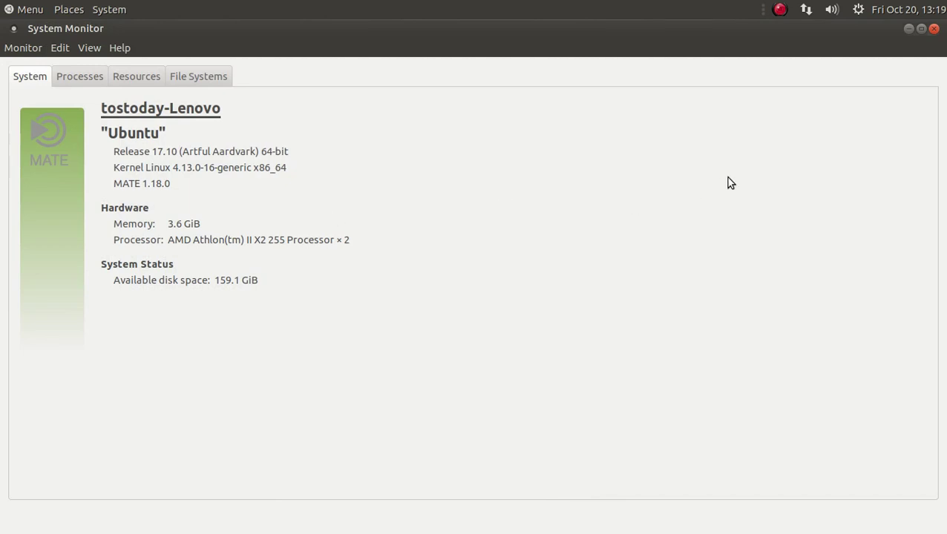
click(932, 29)
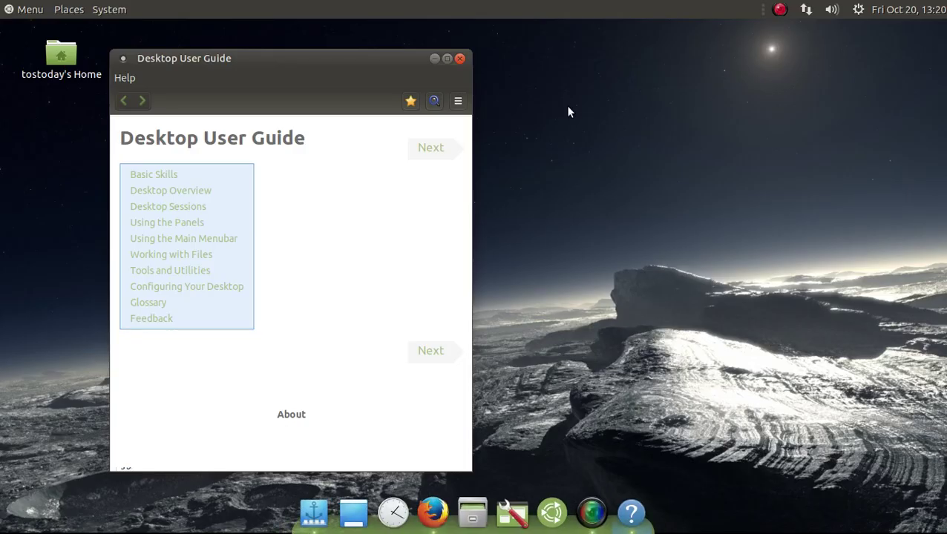
Step: Minimize the Desktop User Guide and browse the applications menu through Accessories to Administration
click(433, 58)
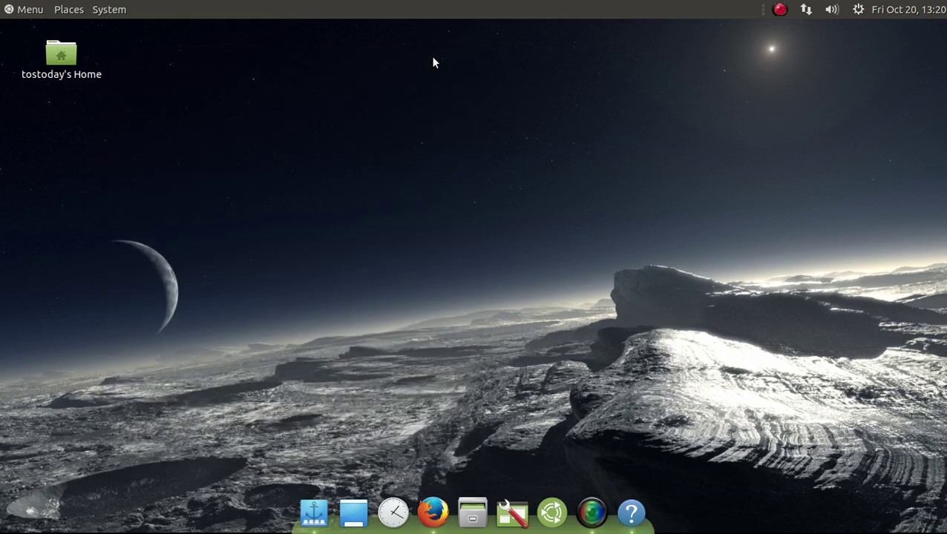
right_click(507, 15)
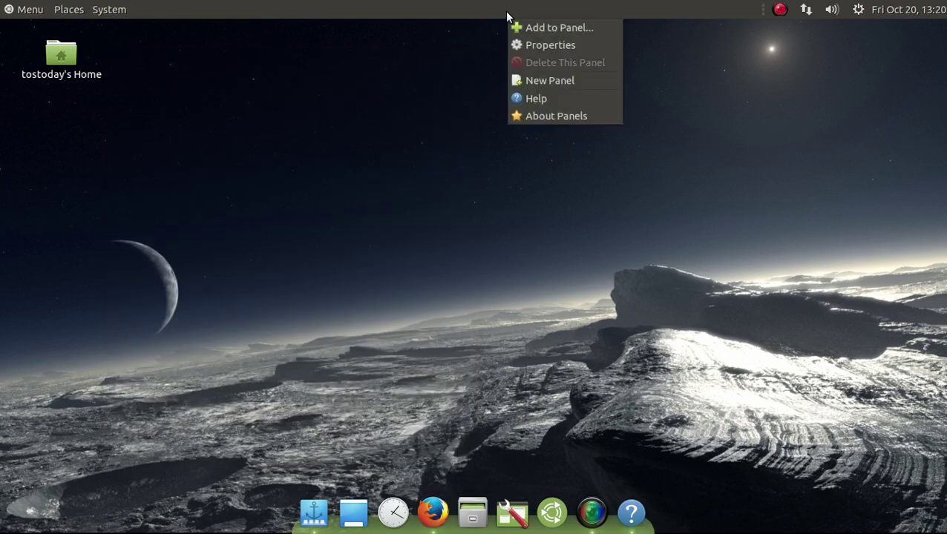
click(344, 216)
click(26, 11)
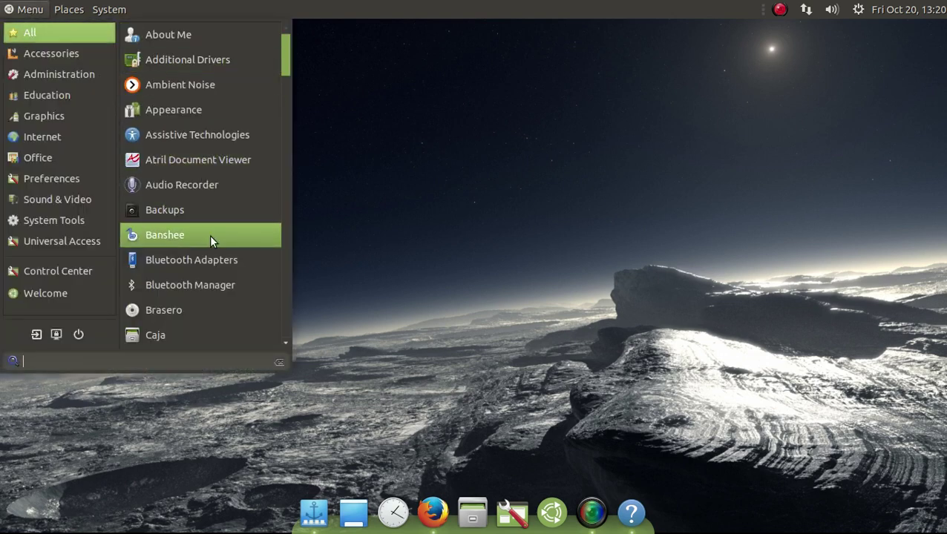
scroll(209, 235, down, 3)
mouse_move(62, 56)
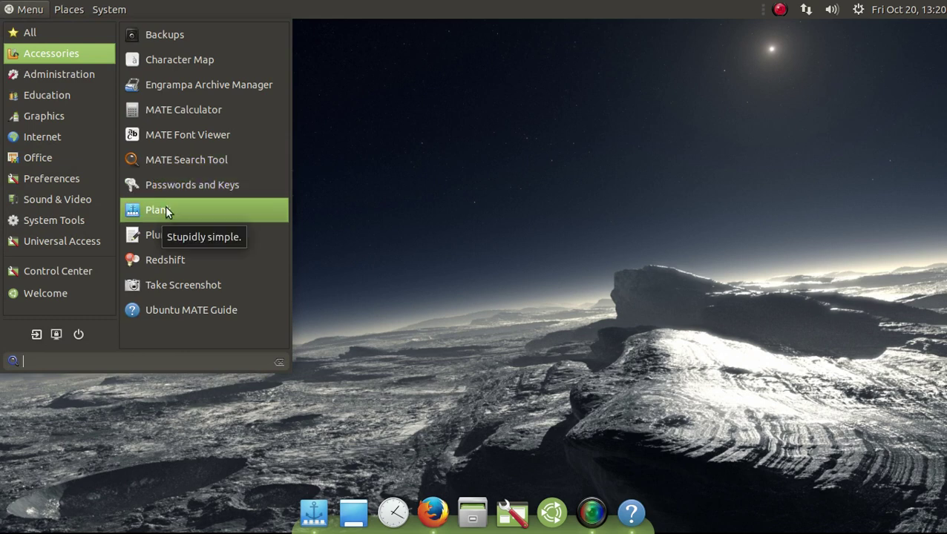
mouse_move(63, 80)
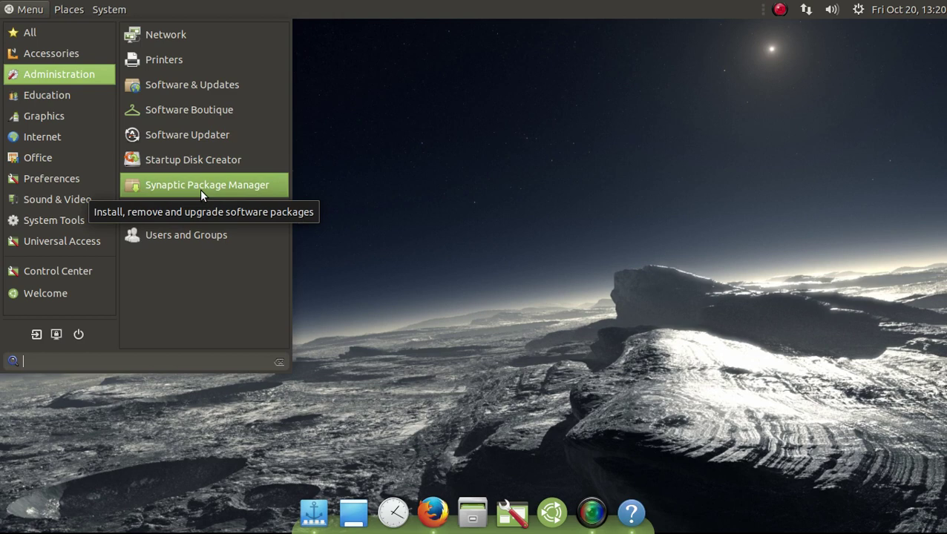
Step: Launch Software Boutique from the Administration menu
click(193, 110)
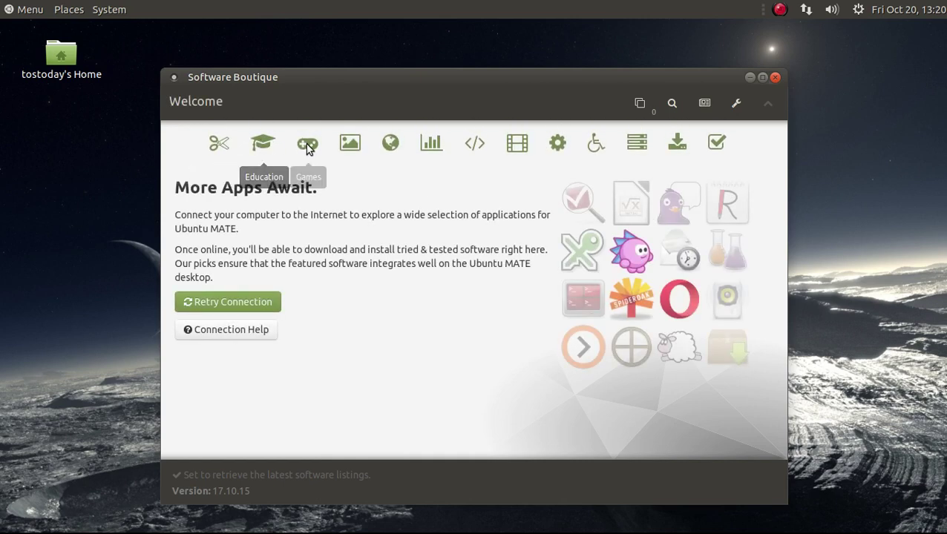
Step: Queue Google Chrome for installation from the Internet category
click(390, 143)
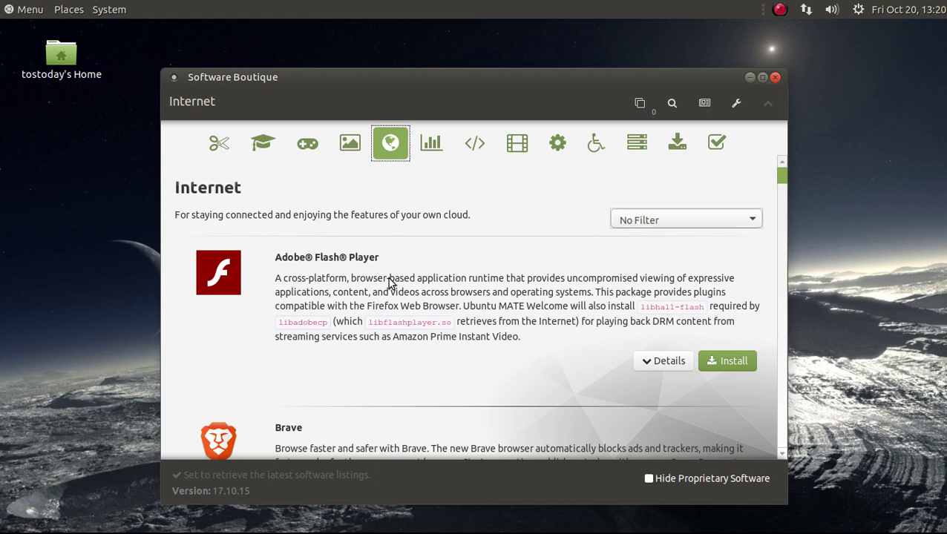
scroll(390, 284, down, 1)
scroll(390, 283, down, 3)
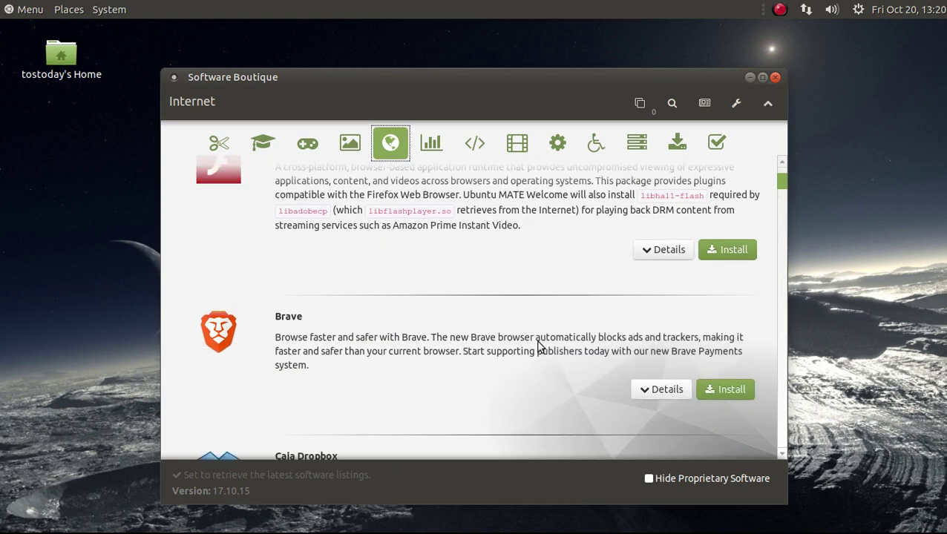
scroll(539, 346, down, 15)
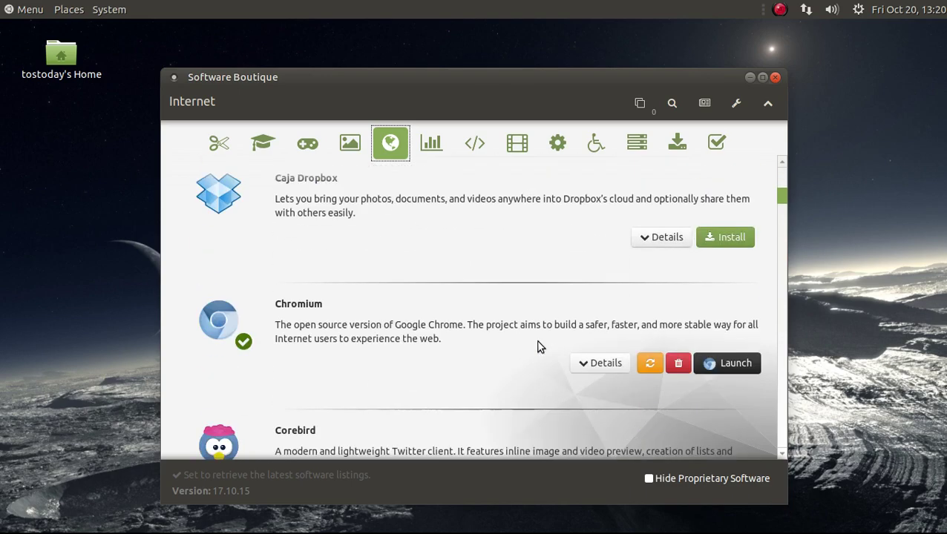
scroll(538, 345, down, 10)
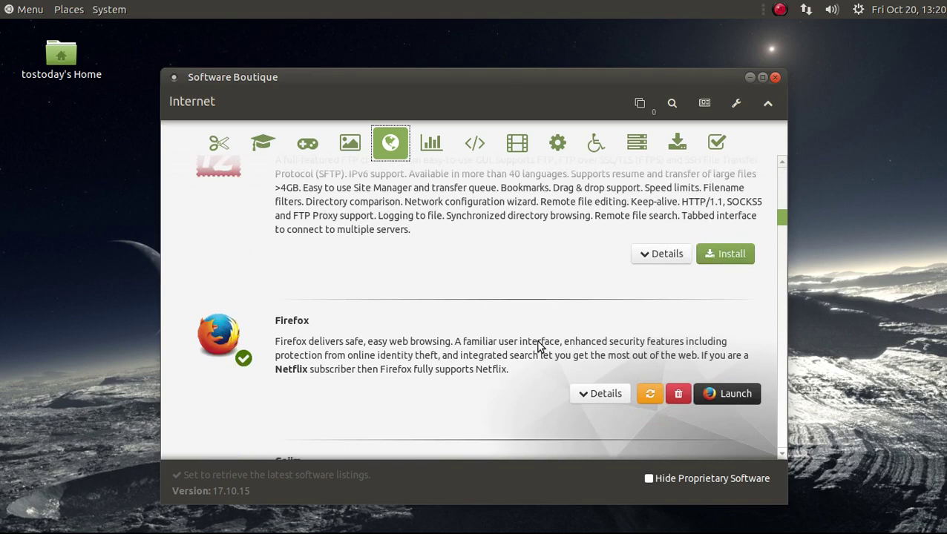
scroll(539, 346, down, 15)
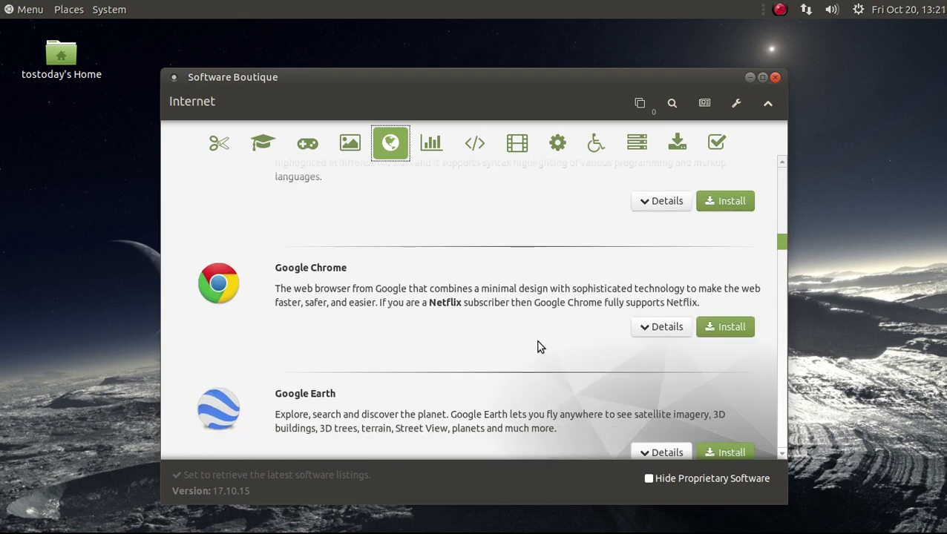
click(709, 329)
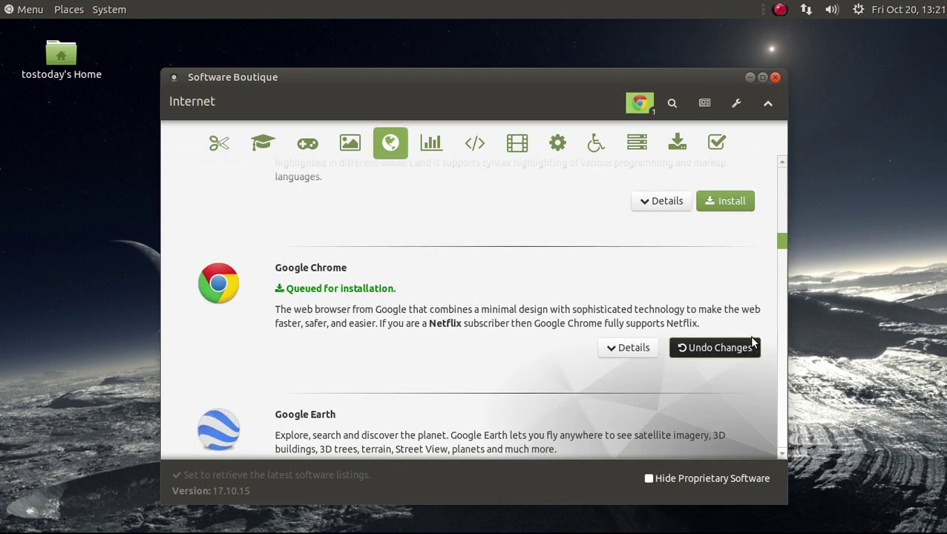
Step: Clear Google Chrome from the Bulk Queue and close Software Boutique
click(640, 106)
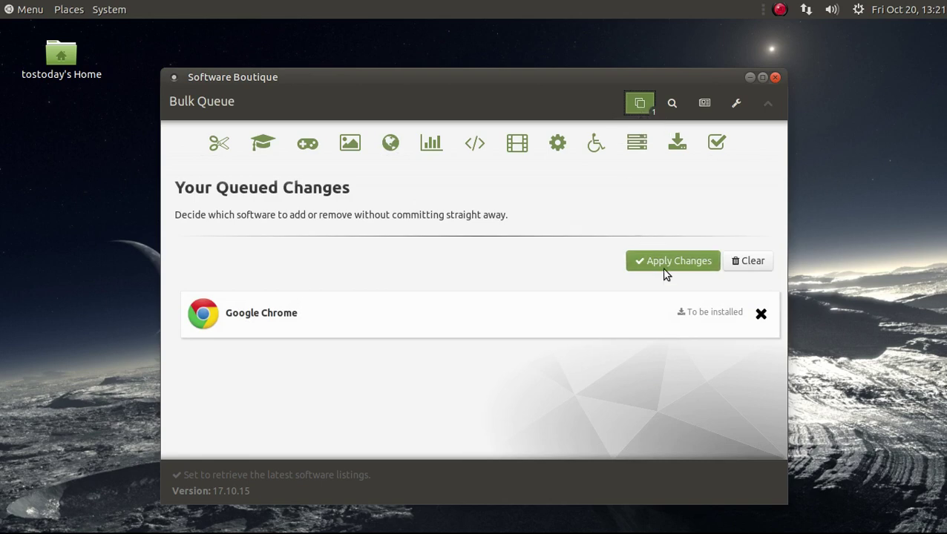
click(739, 265)
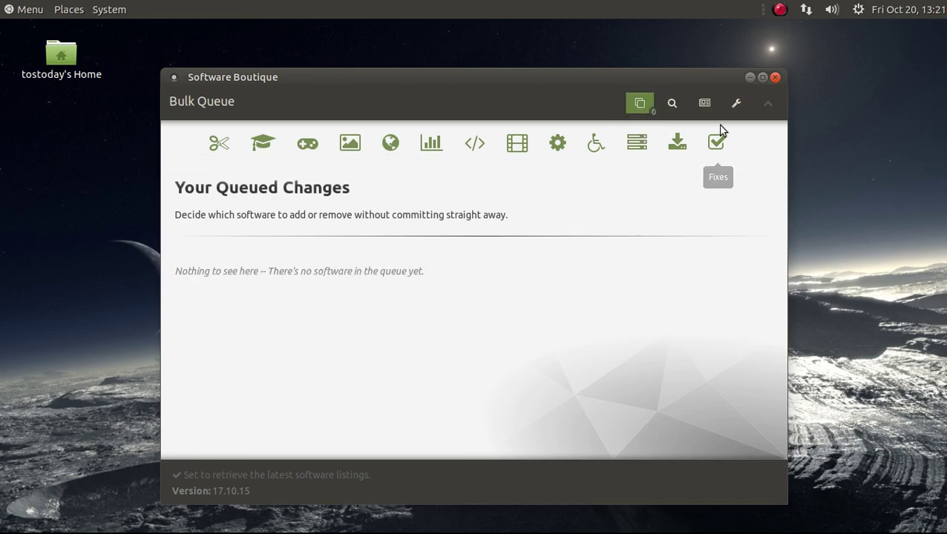
click(774, 77)
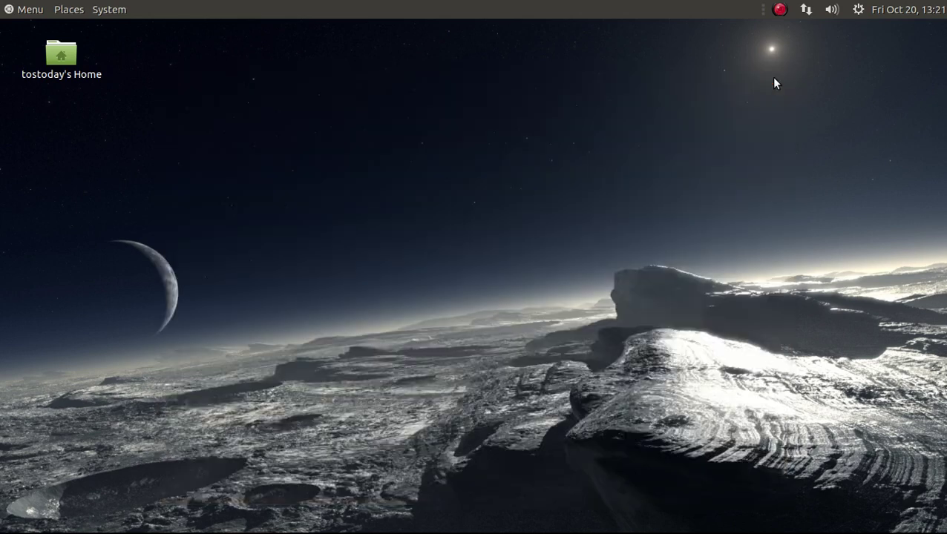
Step: Launch Startup Applications from the Menu's Preferences submenu
click(27, 9)
mouse_move(54, 138)
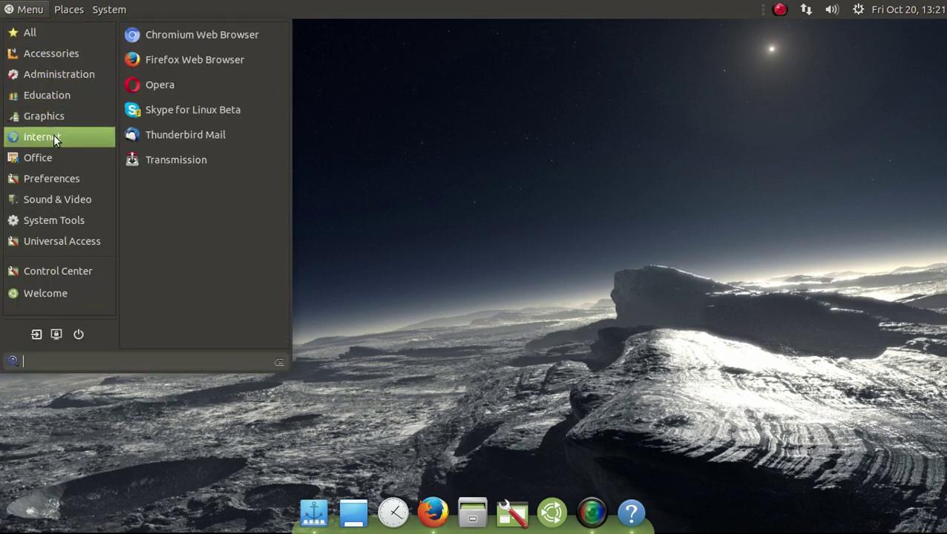
mouse_move(56, 159)
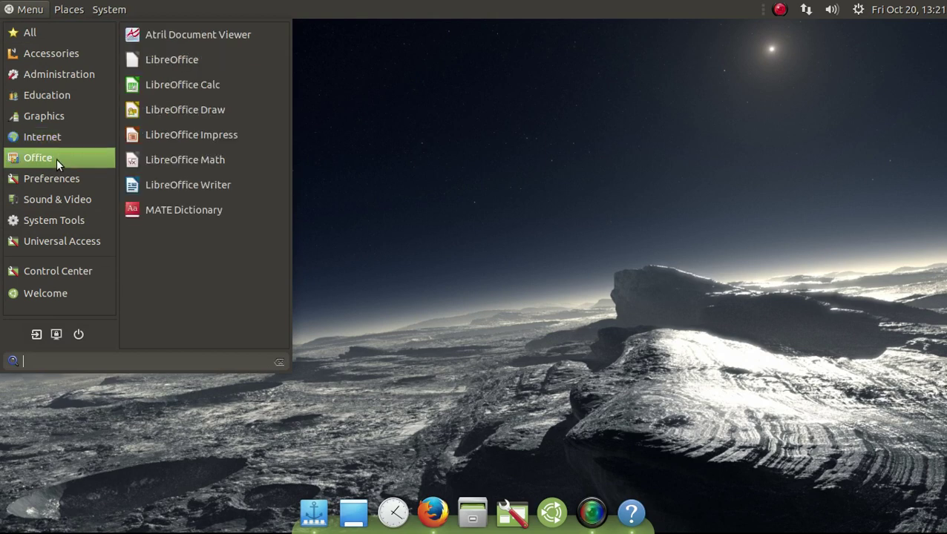
mouse_move(59, 178)
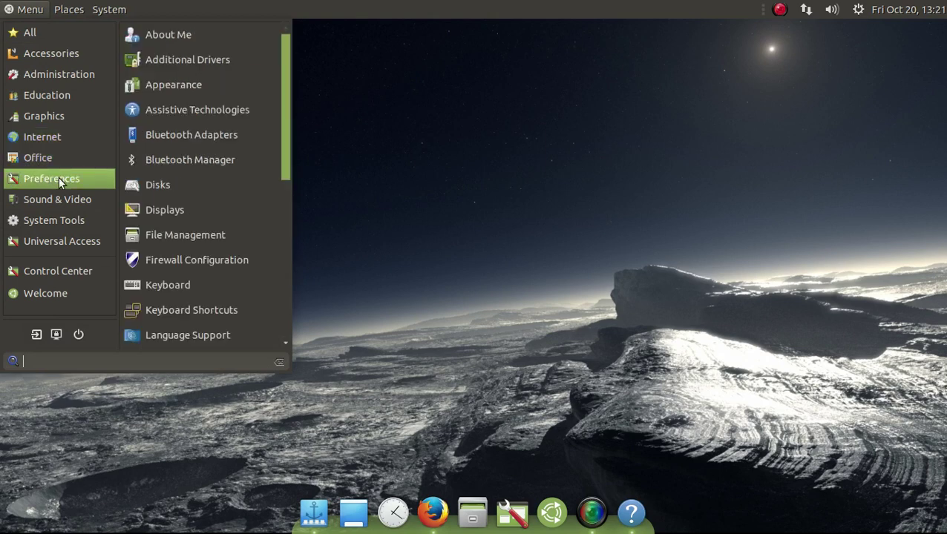
scroll(211, 257, down, 5)
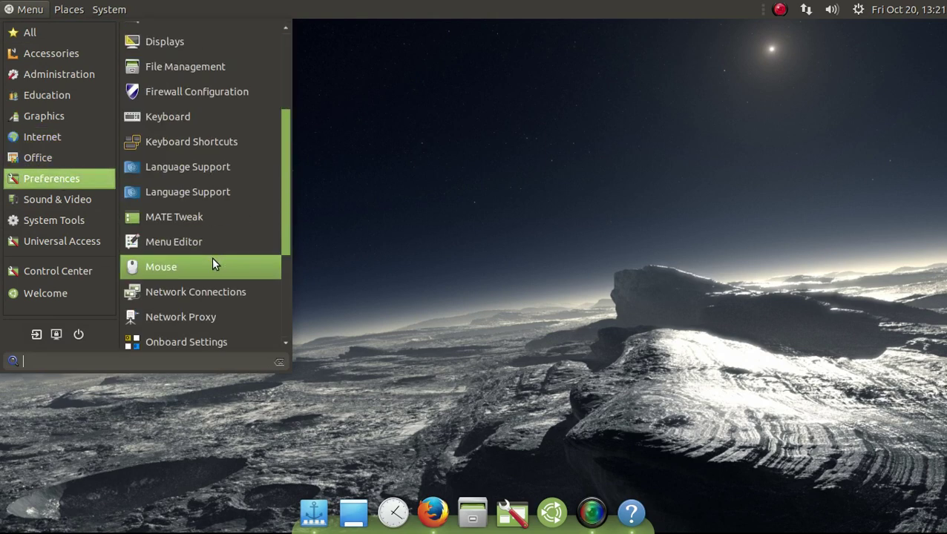
click(210, 304)
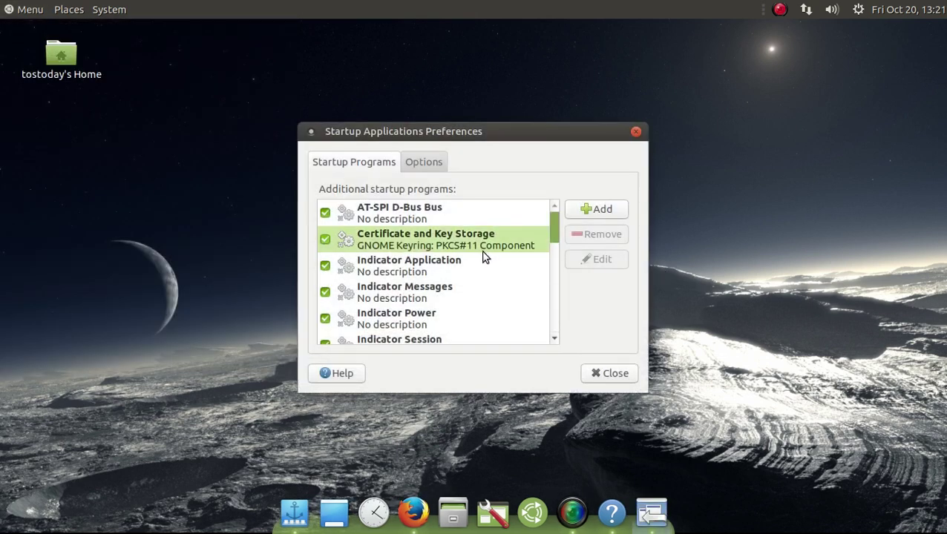
Step: Select the Certificate and Key Storage and Indicator Messages entries, scroll the startup list, then close it
click(475, 250)
click(438, 282)
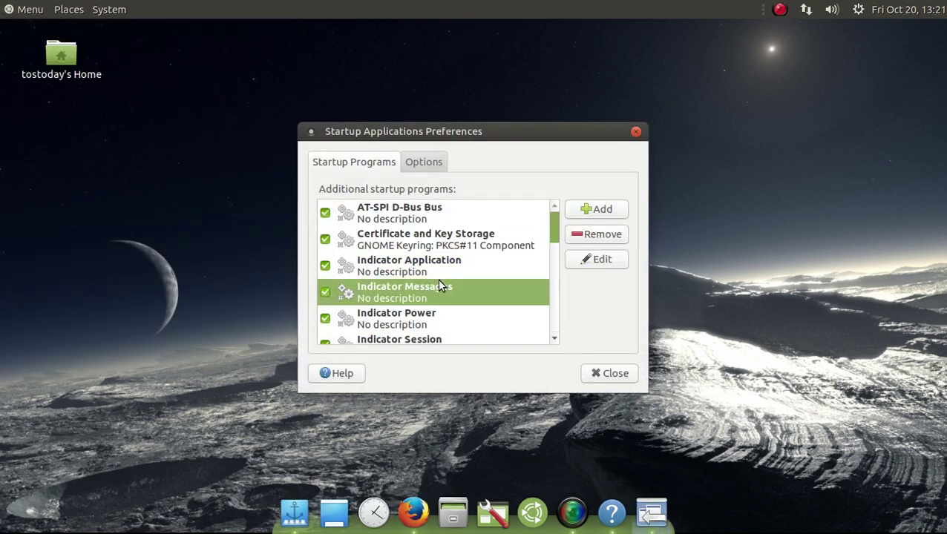
scroll(441, 286, down, 1)
scroll(441, 285, down, 7)
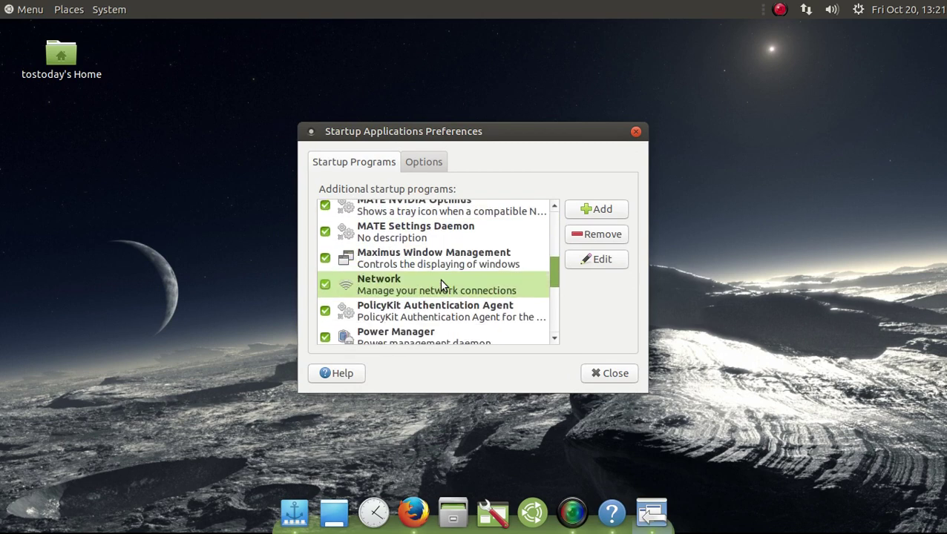
scroll(441, 286, down, 1)
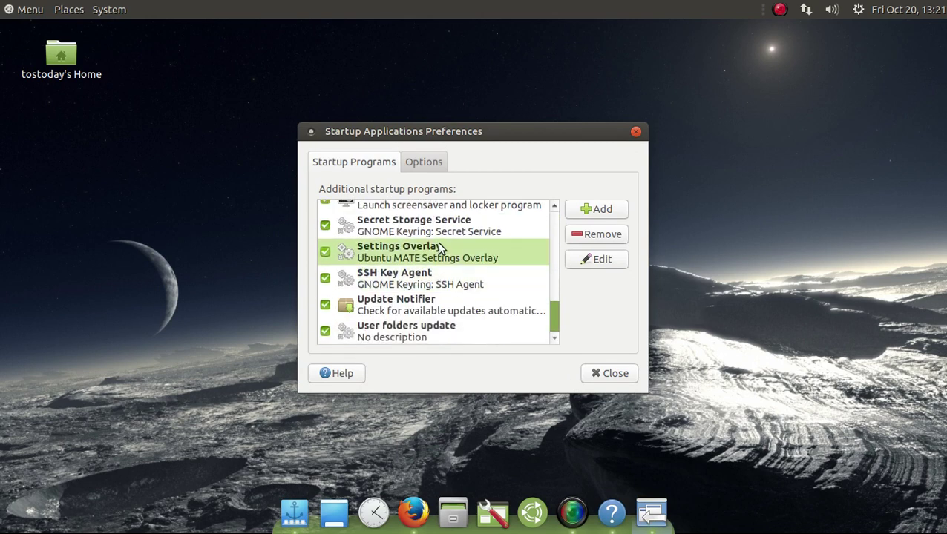
scroll(438, 244, up, 6)
scroll(437, 242, up, 2)
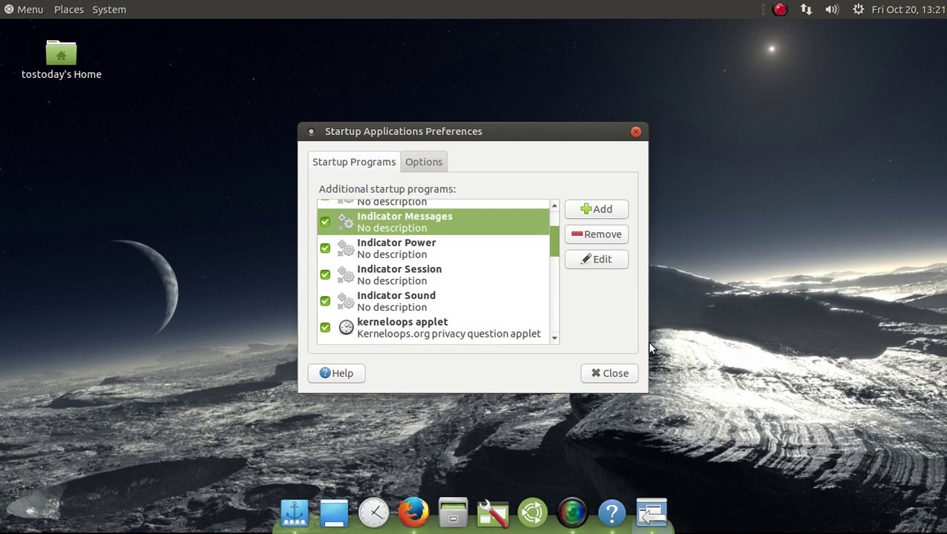
click(613, 374)
Step: Launch Control Center from the Menu and scroll down to its Look and Feel and Personal groups
click(22, 10)
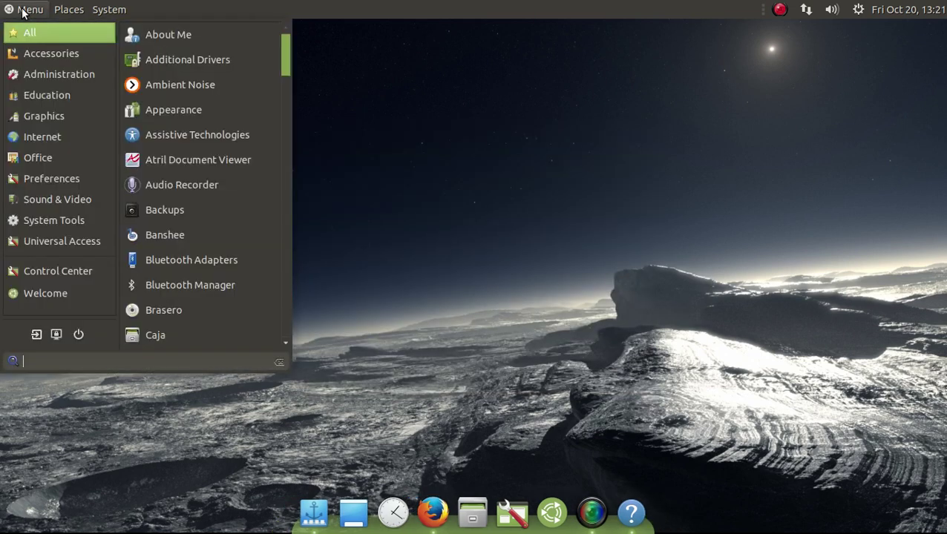
mouse_move(63, 220)
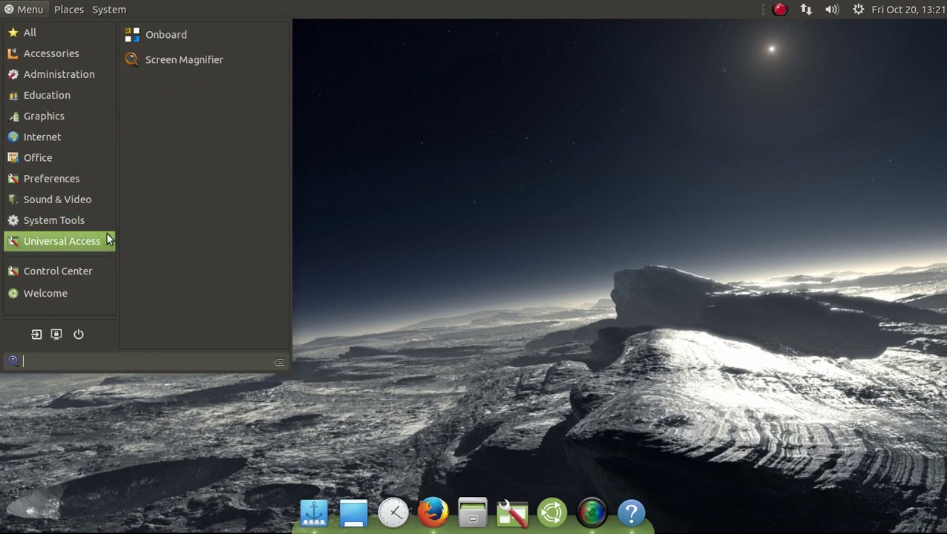
click(85, 270)
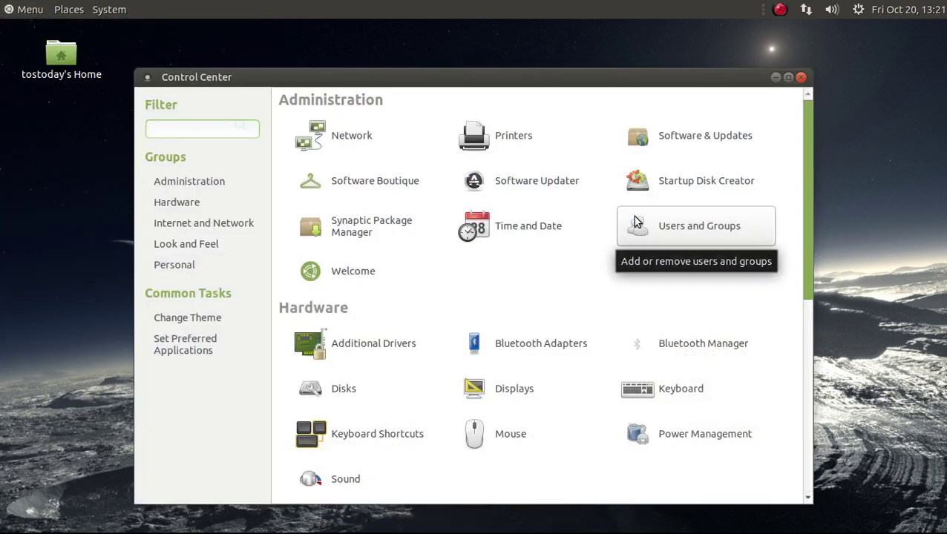
scroll(520, 213, down, 10)
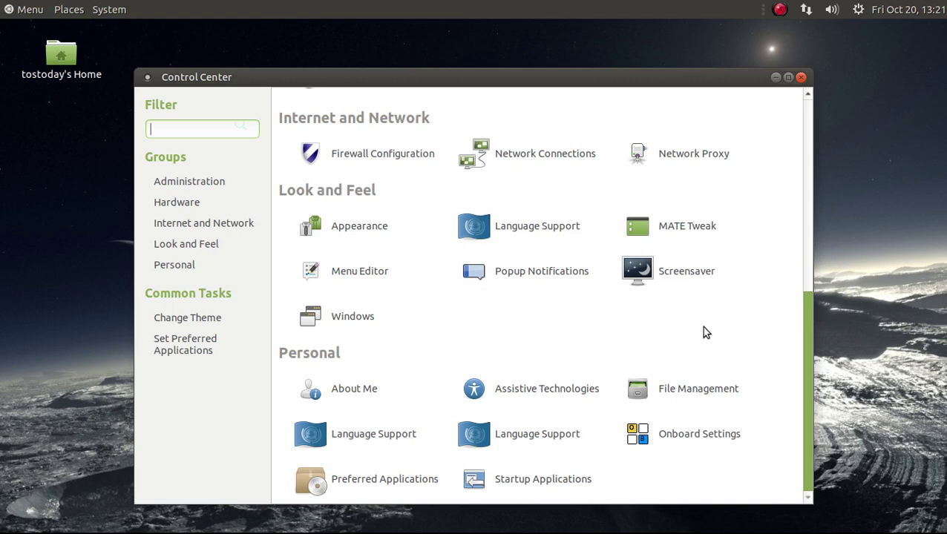
click(710, 238)
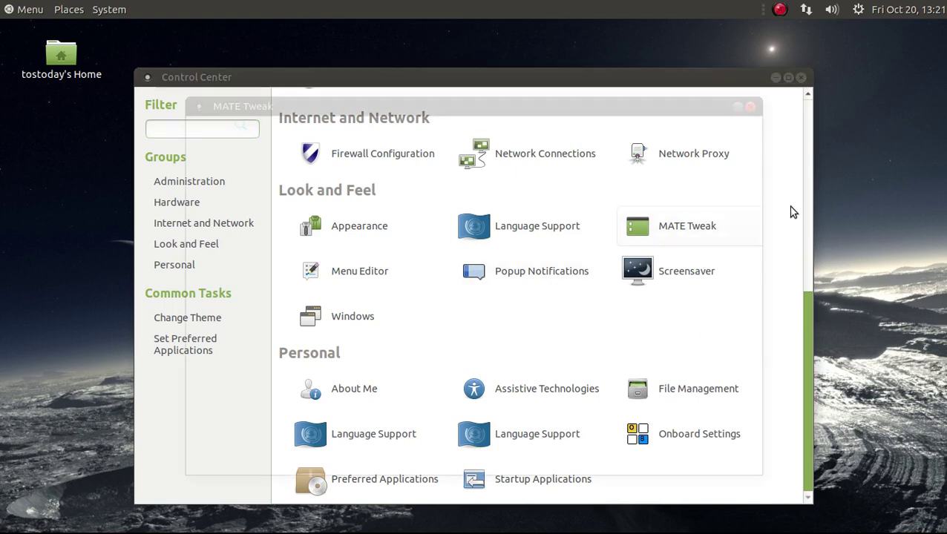
click(258, 251)
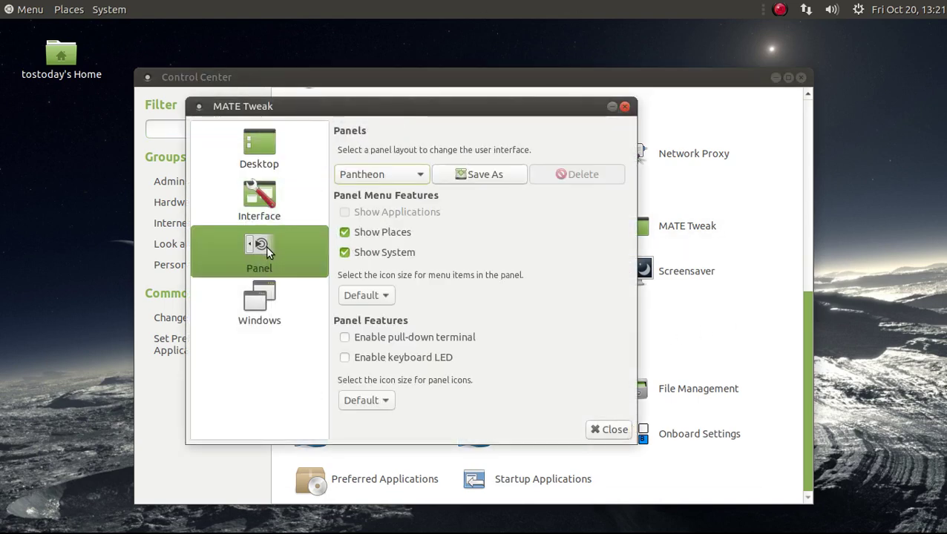
click(407, 173)
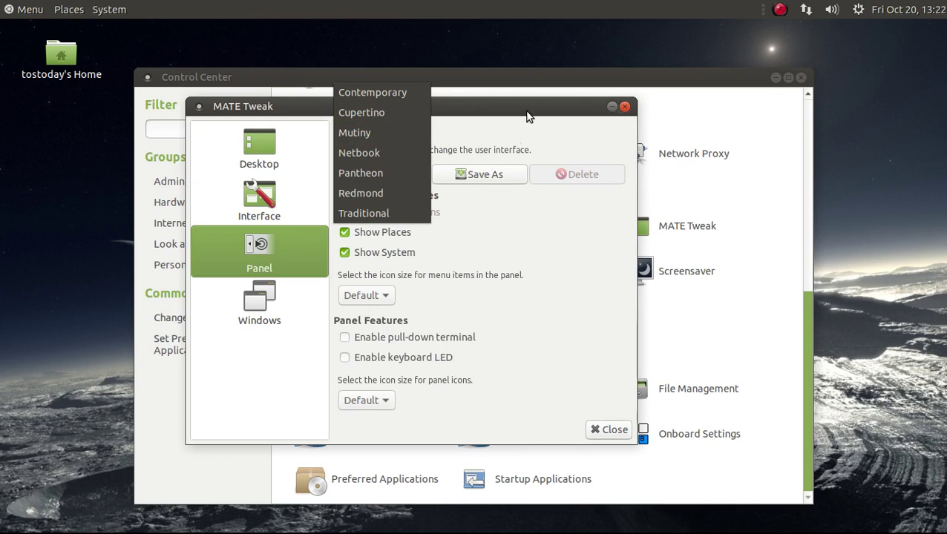
click(266, 311)
click(266, 311)
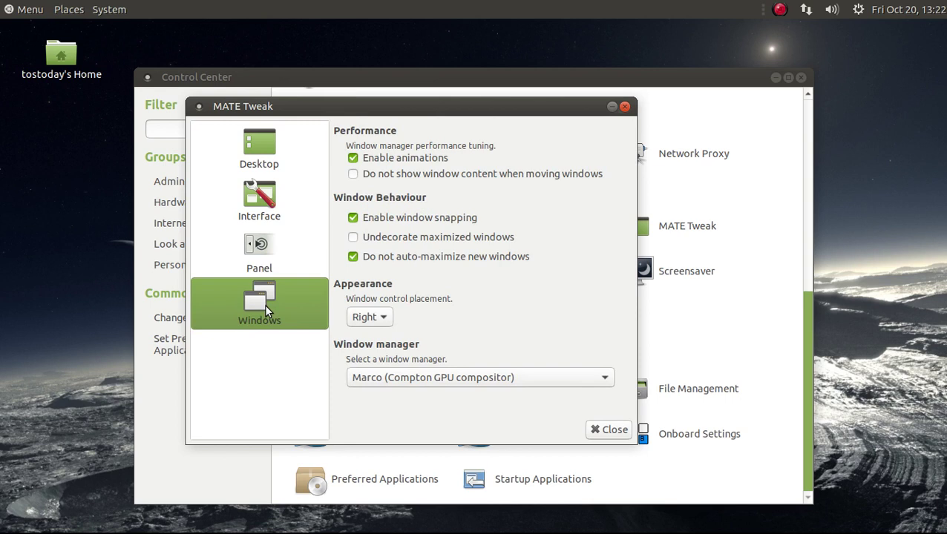
click(376, 315)
click(376, 332)
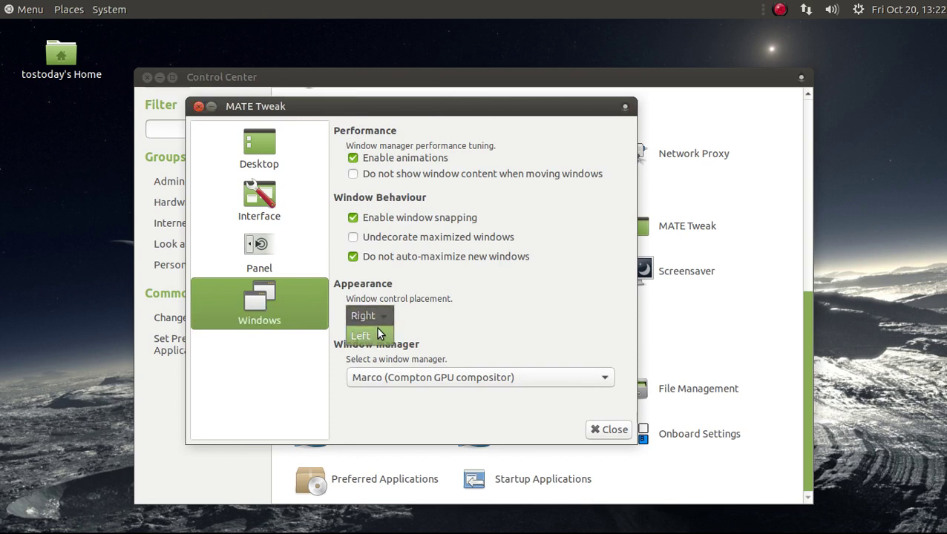
click(373, 319)
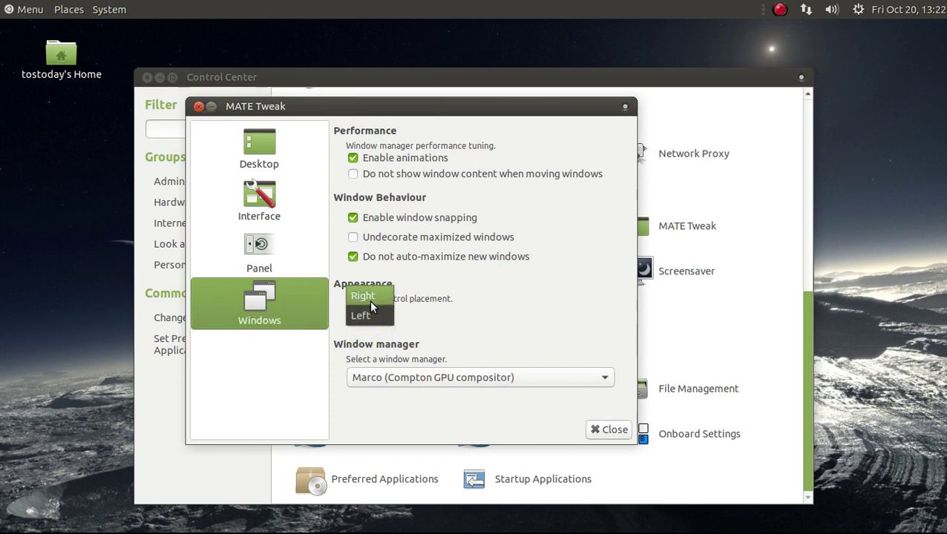
click(368, 299)
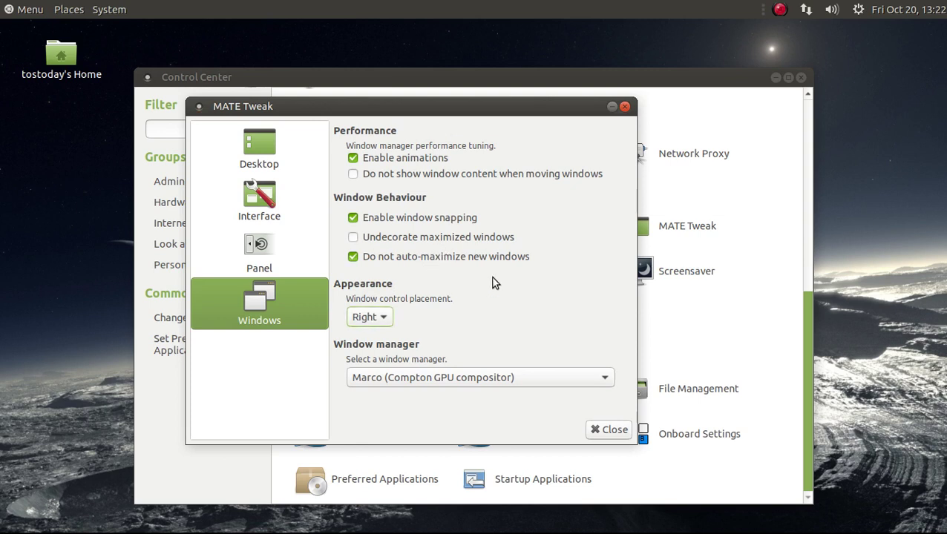
click(465, 382)
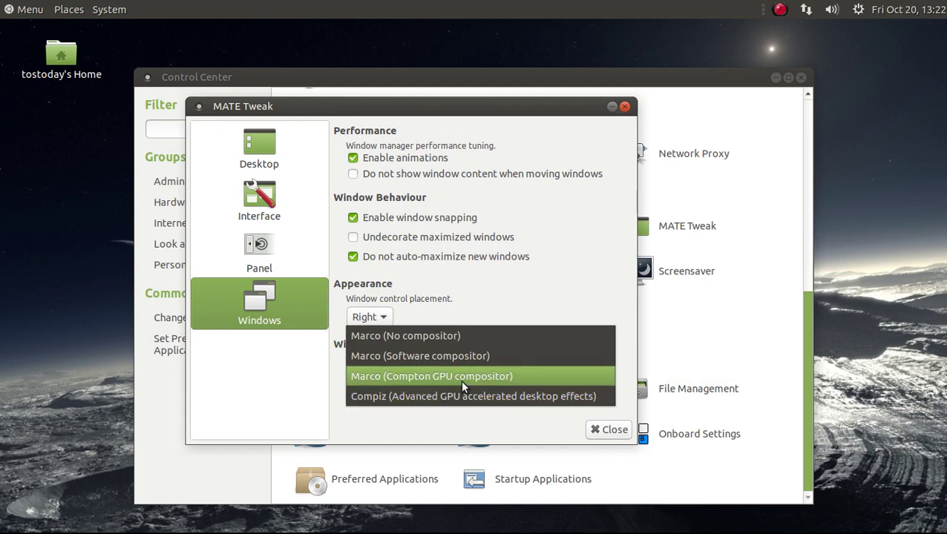
click(460, 379)
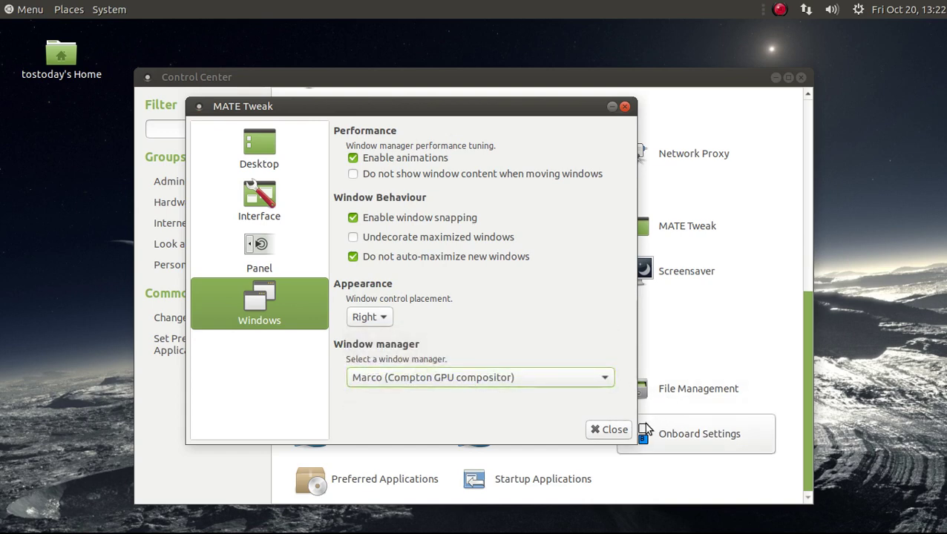
click(607, 430)
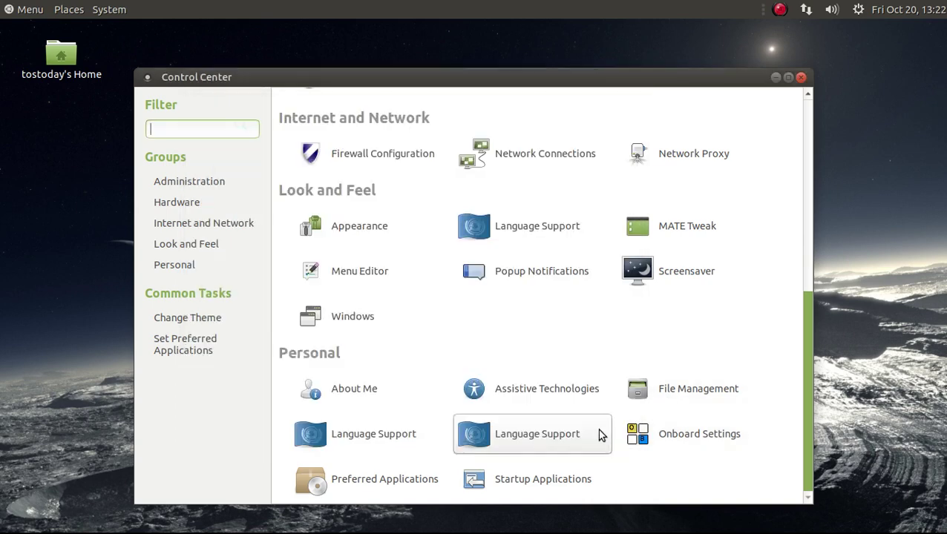
Step: Close Control Center, then view the session and power menu and dismiss it on the desktop
click(800, 77)
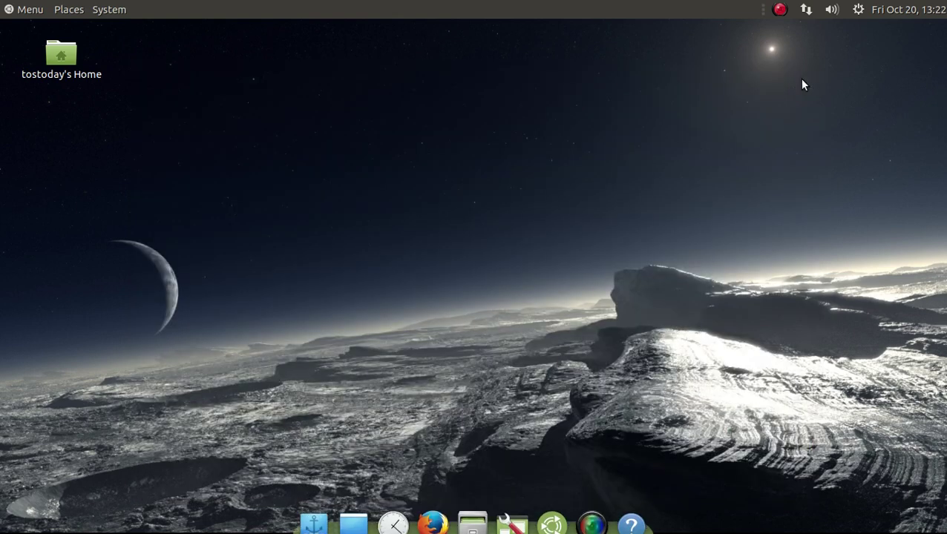
click(859, 11)
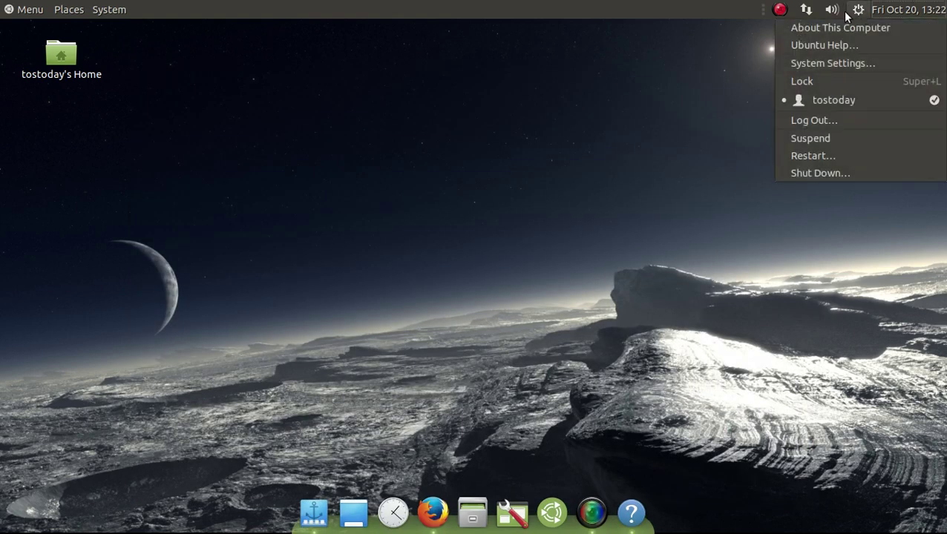
mouse_move(834, 15)
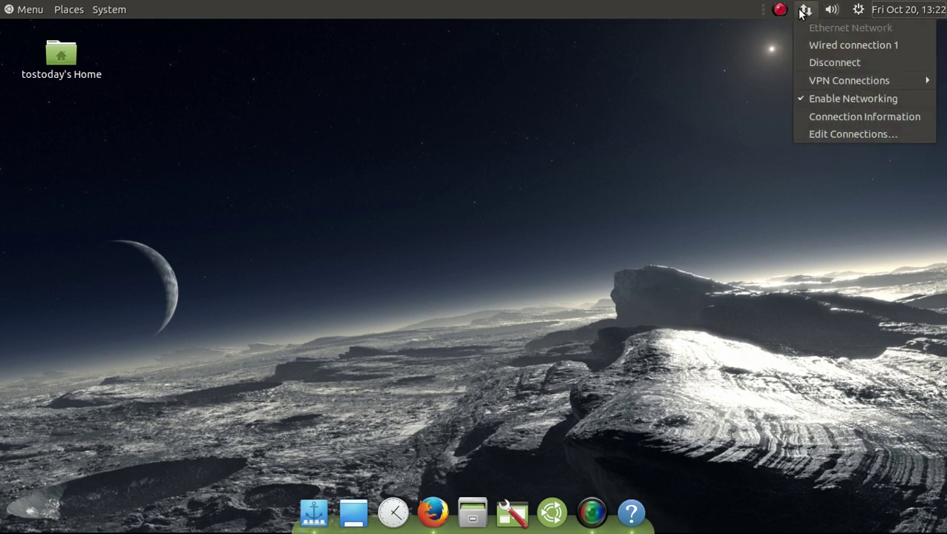
click(609, 151)
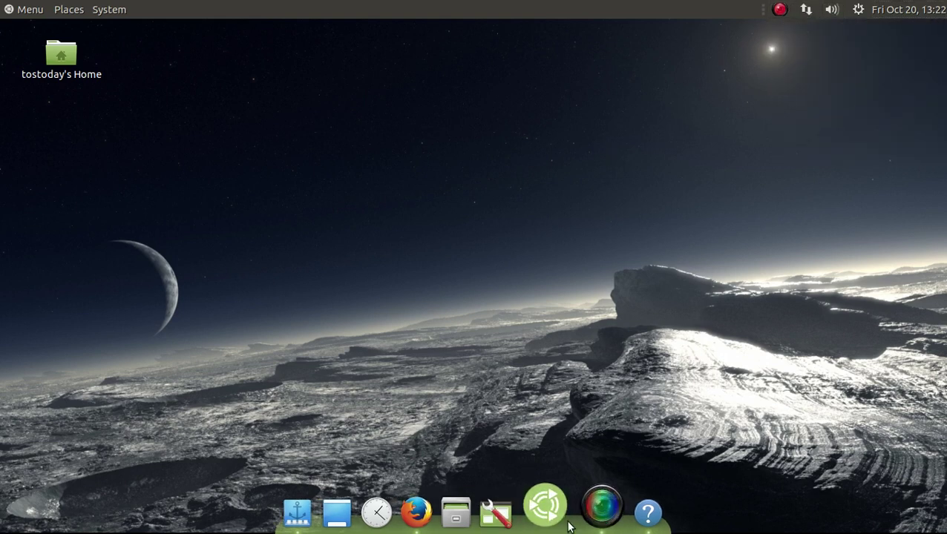
Step: Bring up SimpleScreenRecorder from the dock, move its window right, minimize it and restore it
click(597, 518)
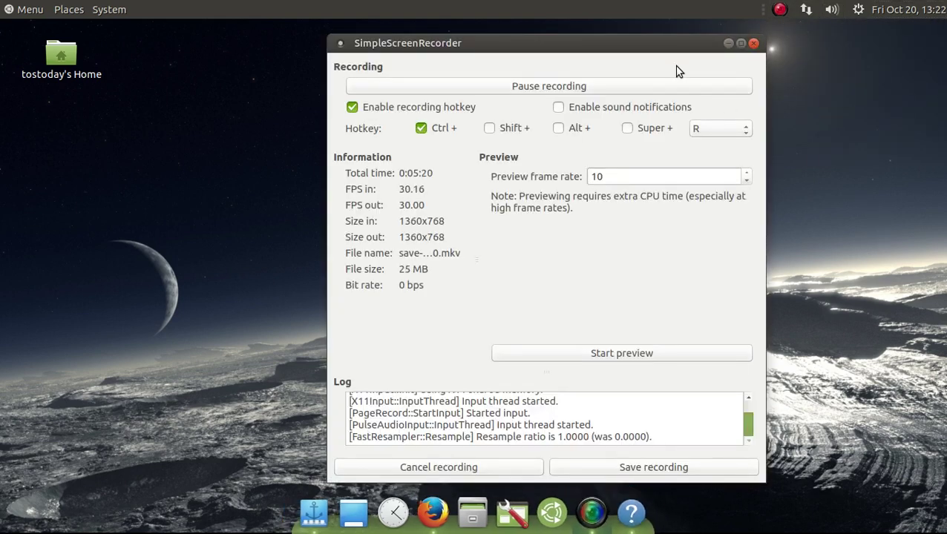
drag(661, 50, 810, 52)
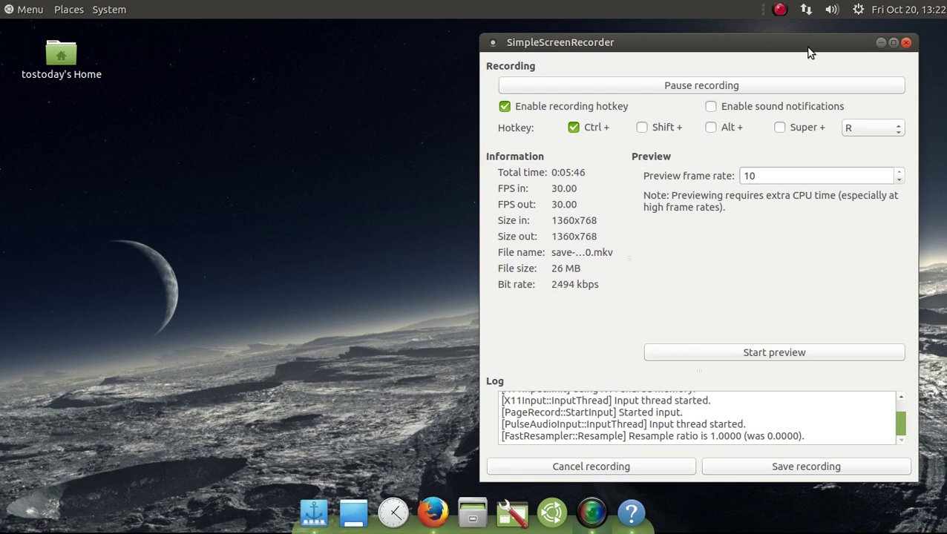
click(880, 42)
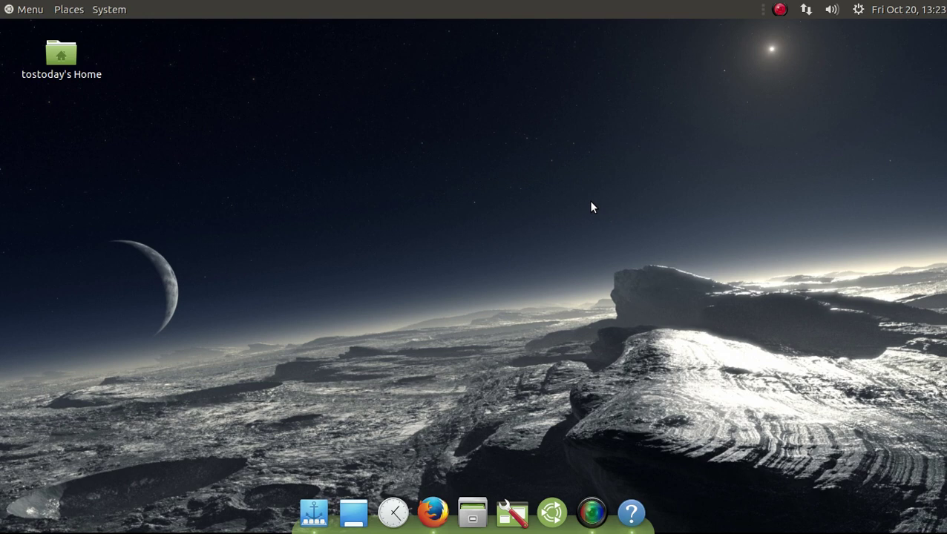
click(591, 512)
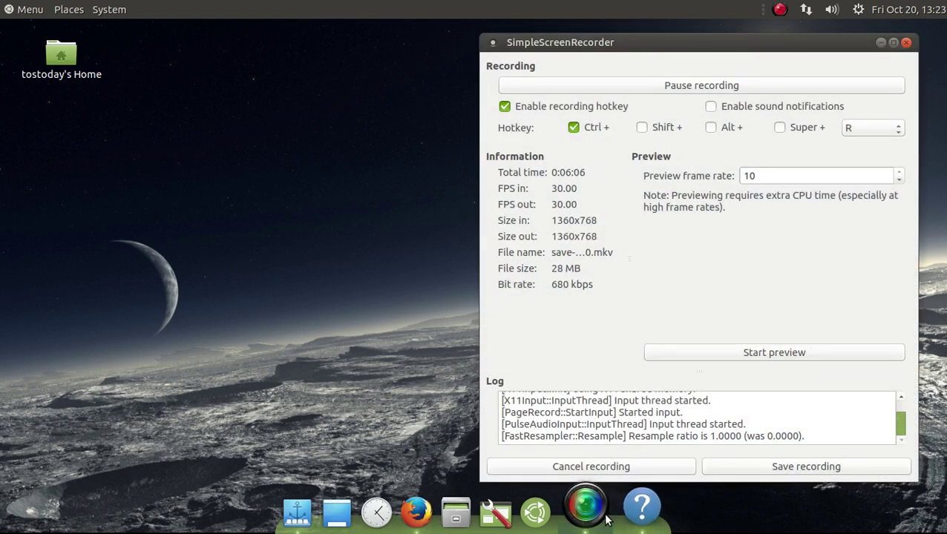